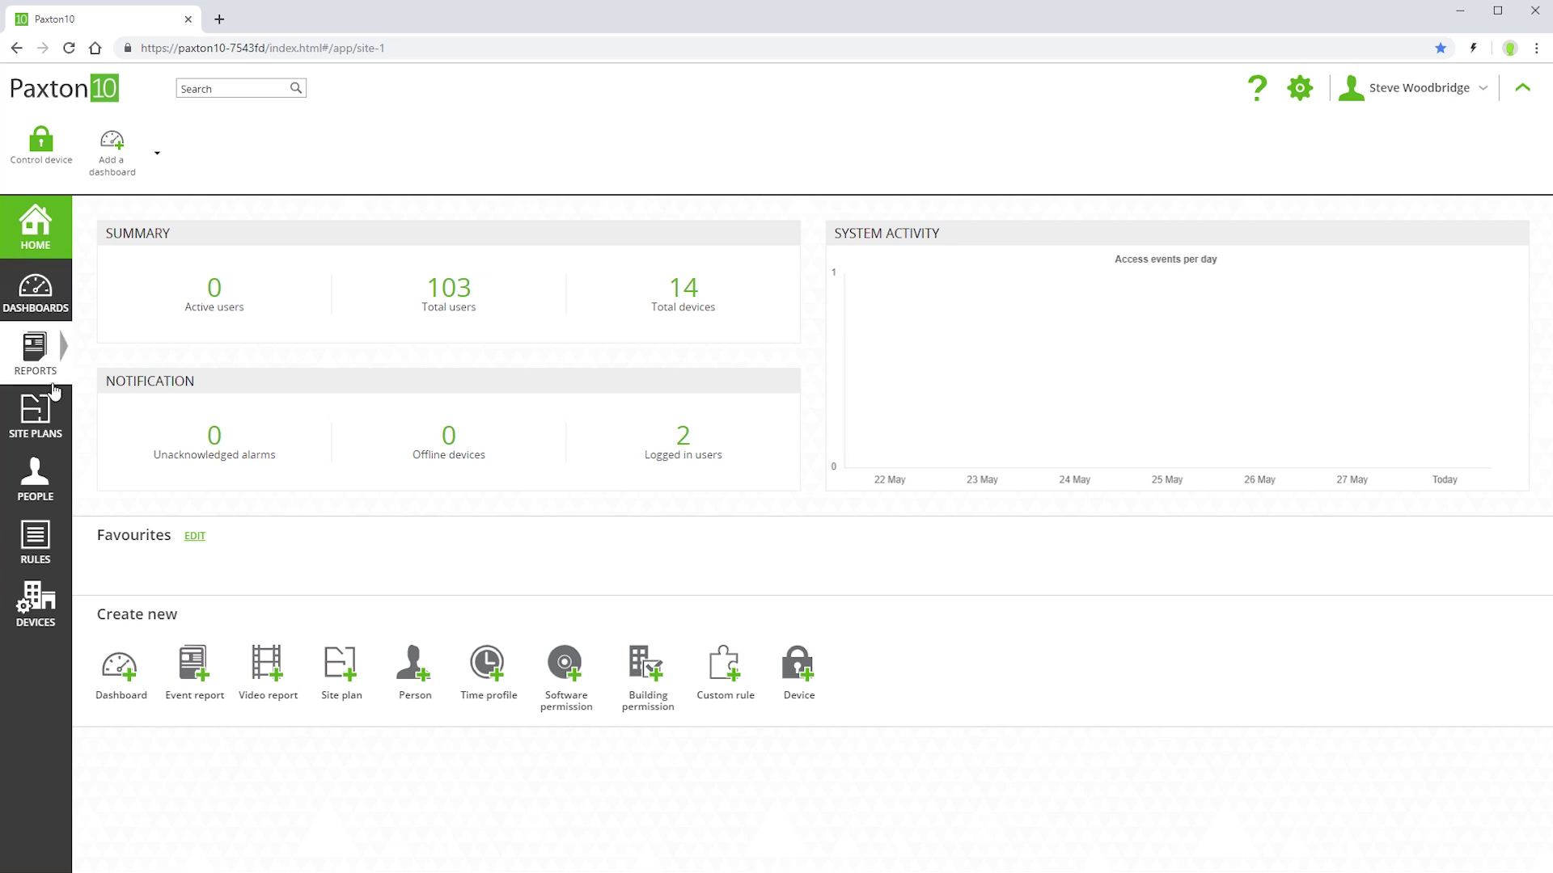
# - Look at 'All devices, all the time', then open the 'All devices, working hours' building permission
pyautogui.click(35, 556)
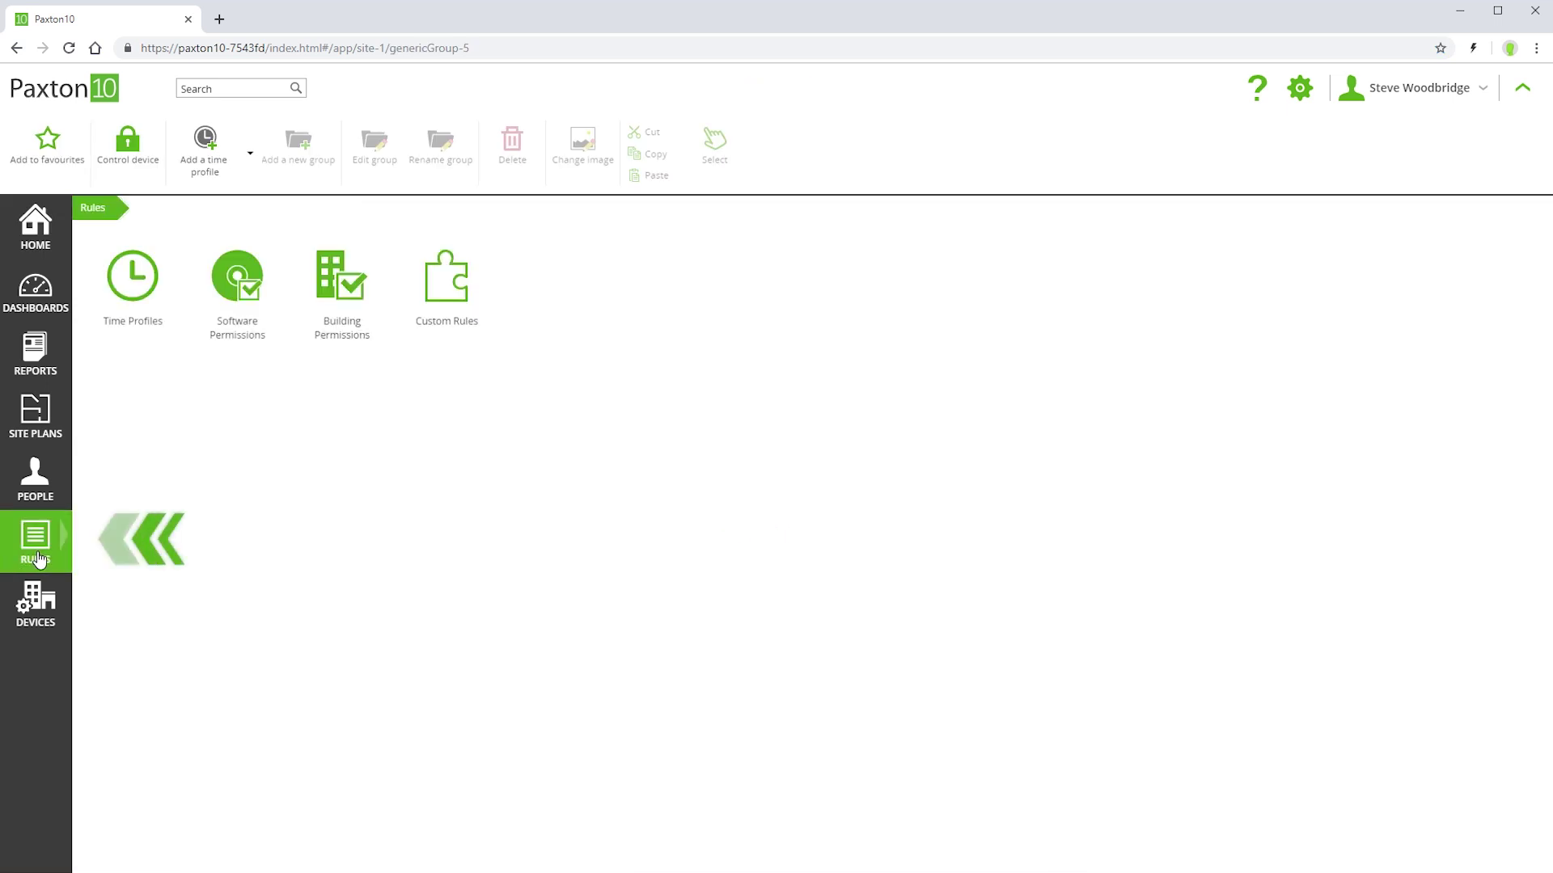
pyautogui.click(340, 288)
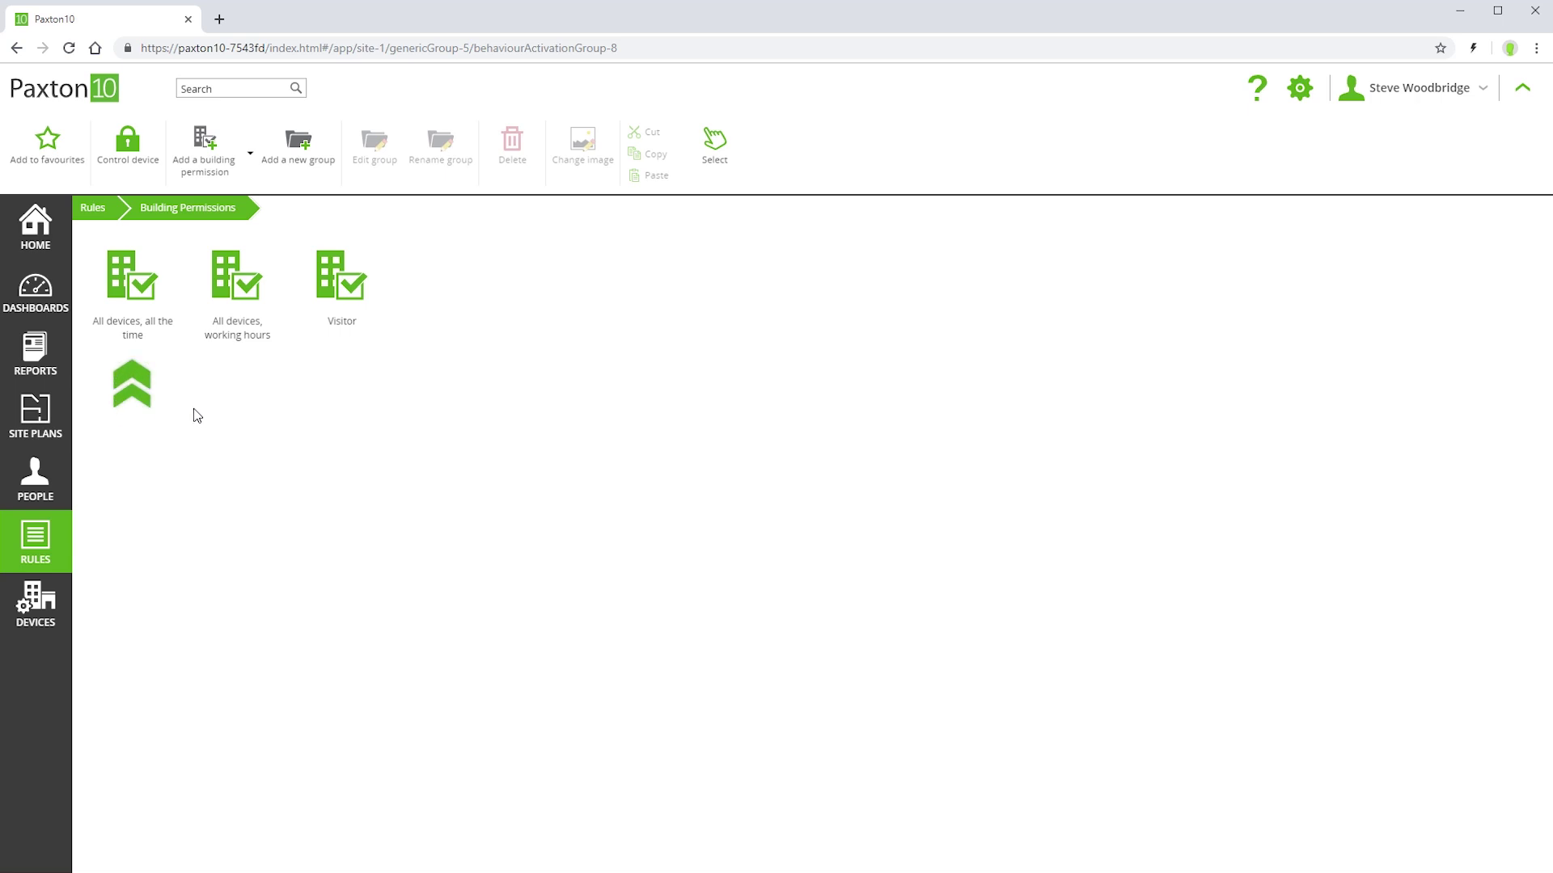
pyautogui.click(133, 289)
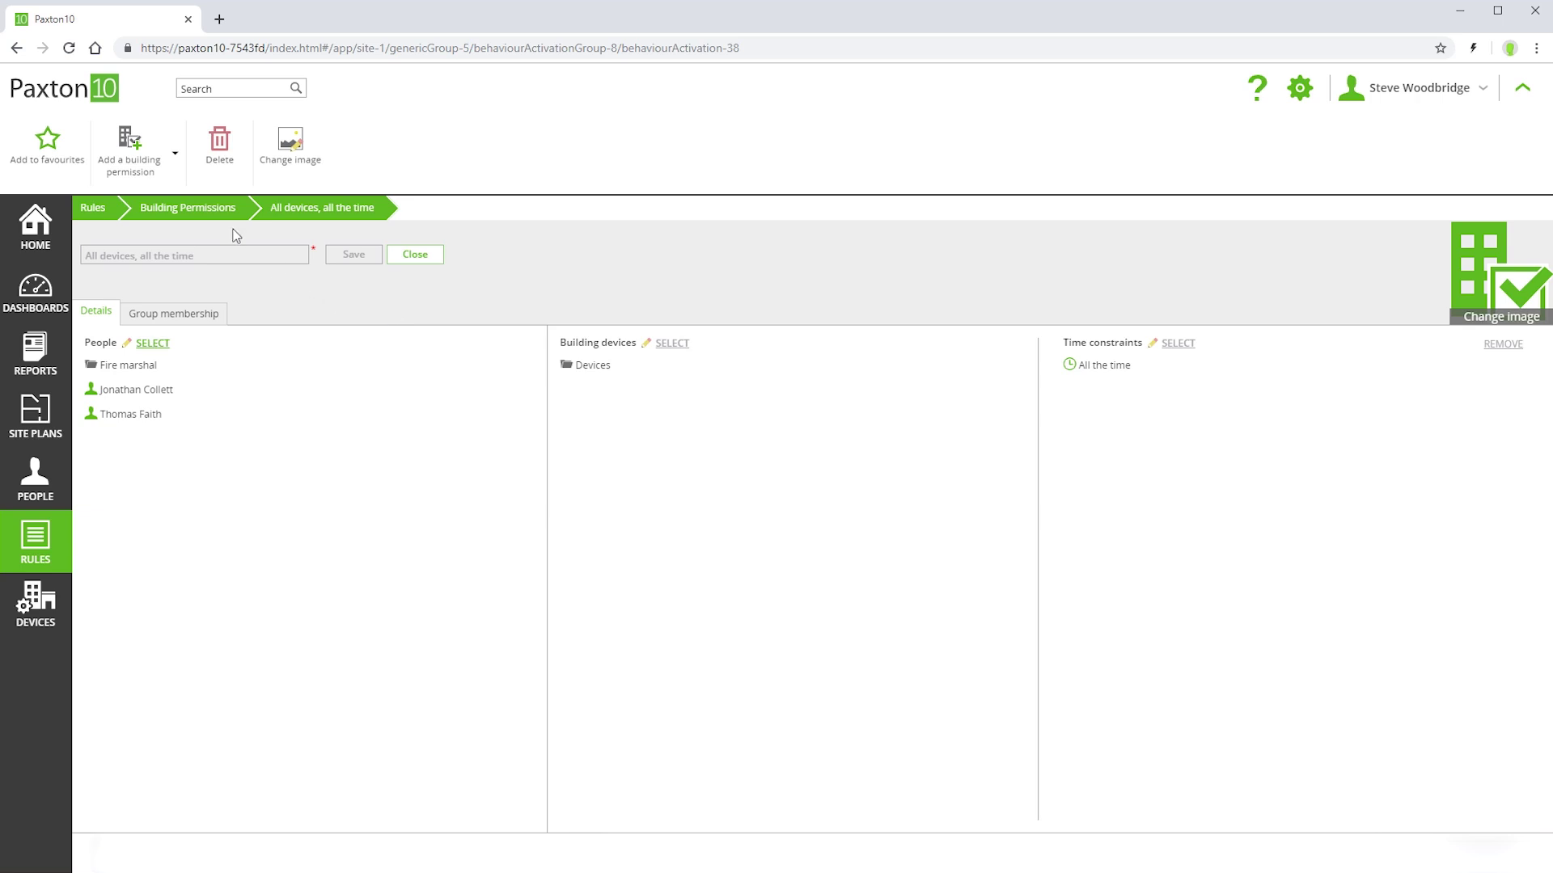
pyautogui.click(215, 212)
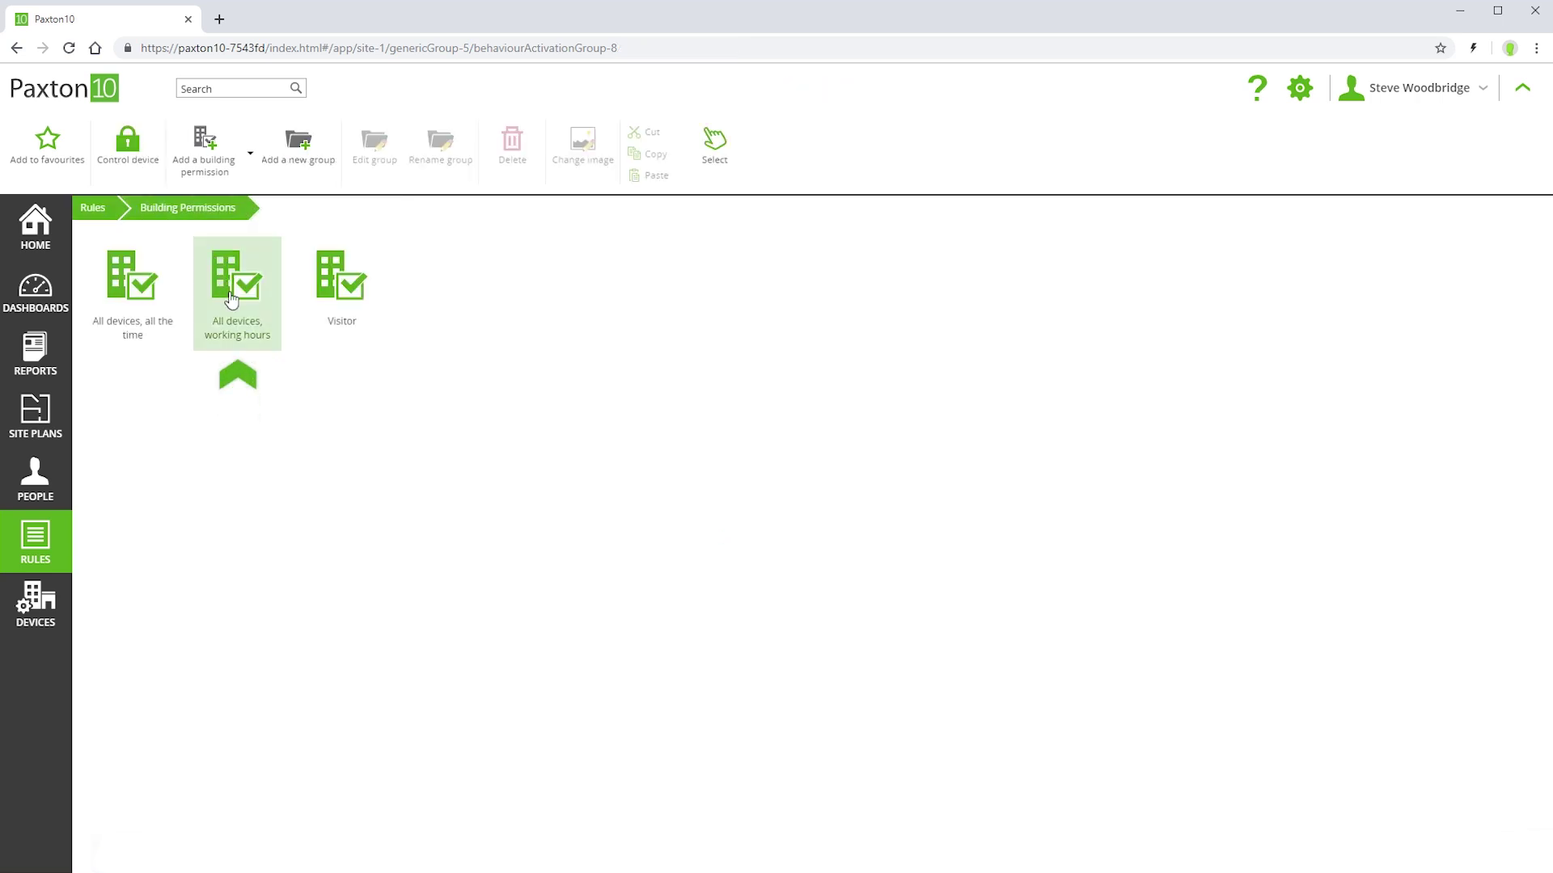
pyautogui.click(231, 300)
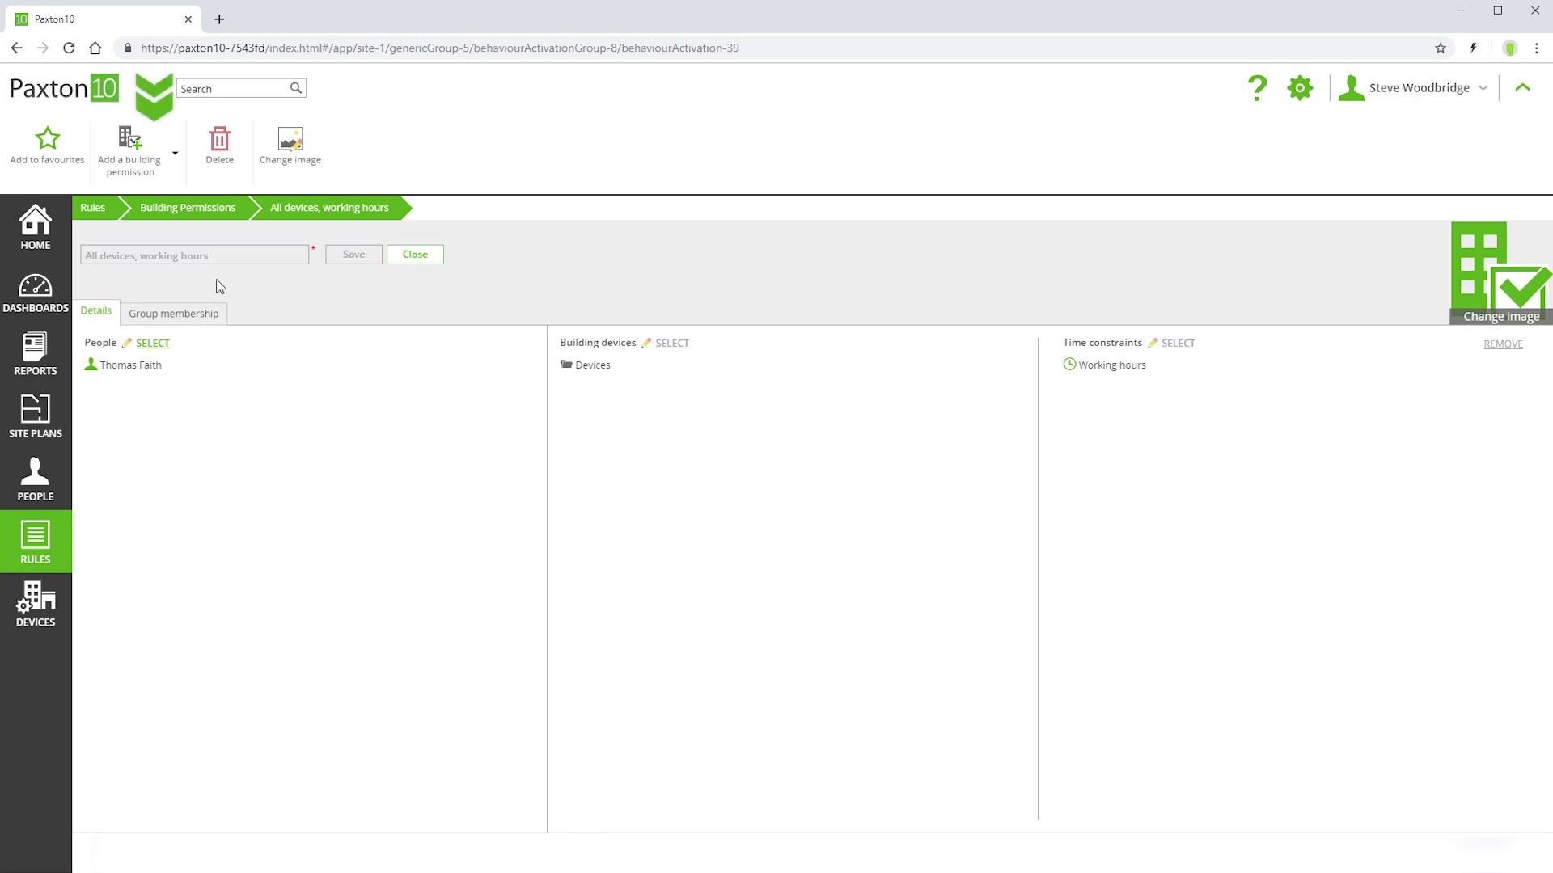
# - Add an 'Office staff' building permission whose people are the HR group plus two Managers members
pyautogui.click(127, 144)
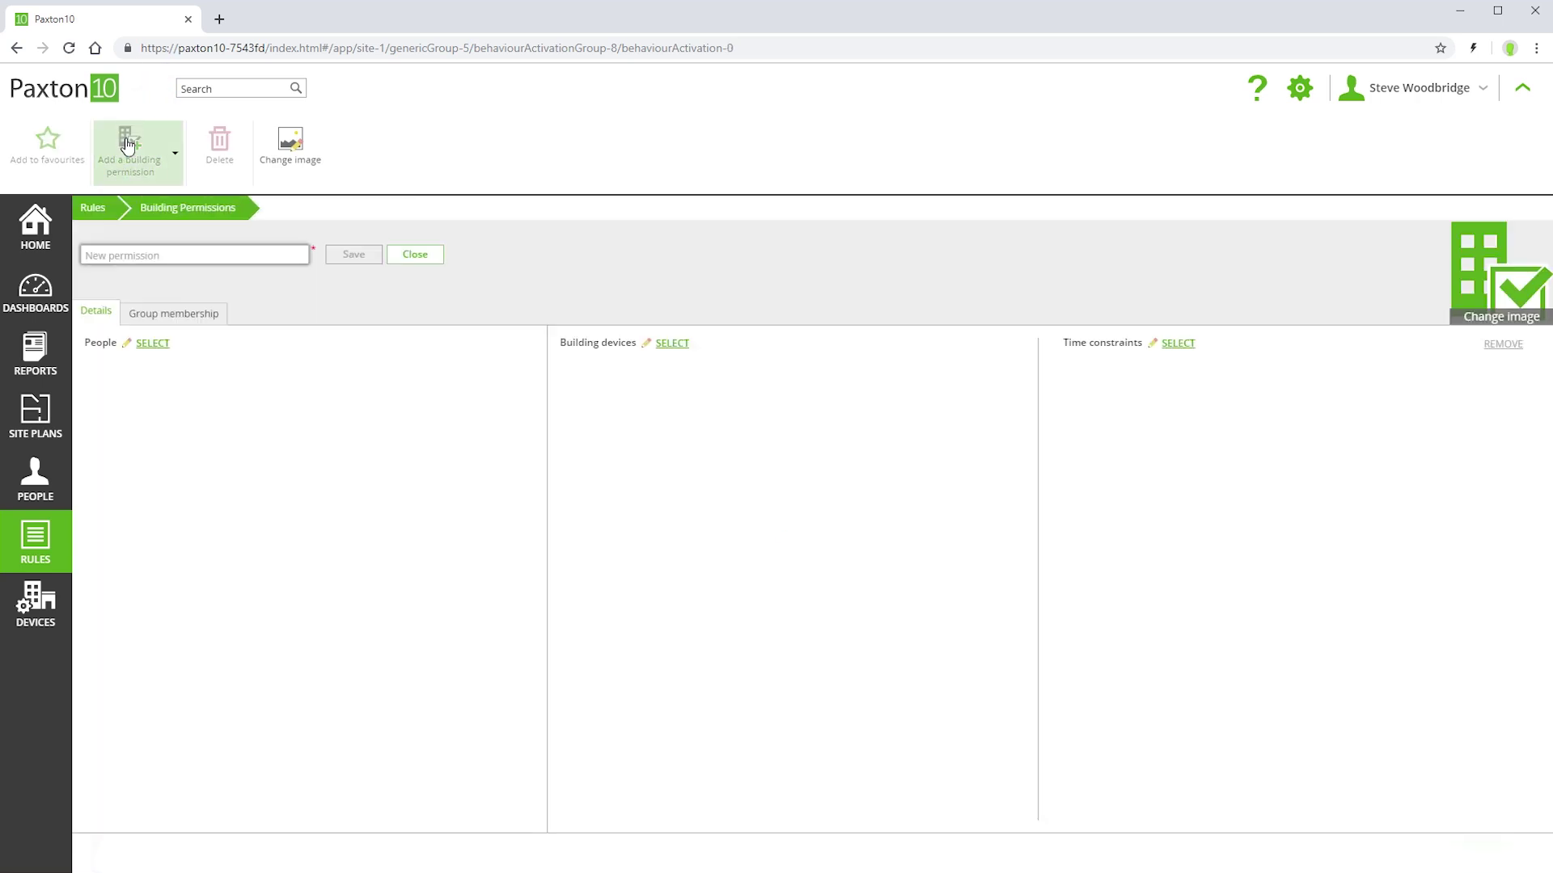
pyautogui.click(216, 251)
pyautogui.write('Office staff')
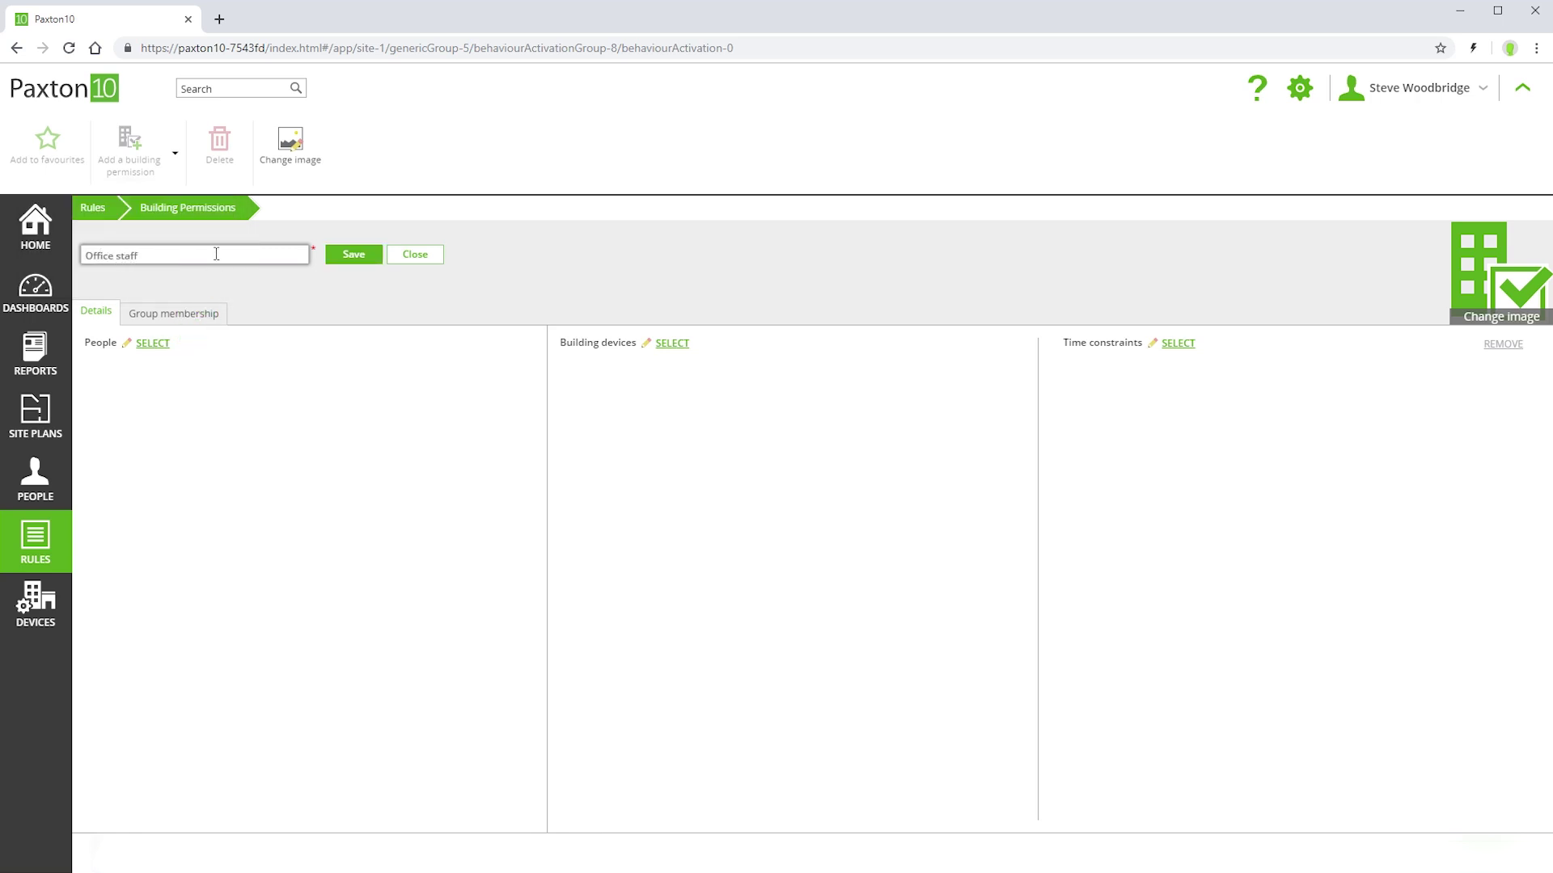
pyautogui.click(157, 347)
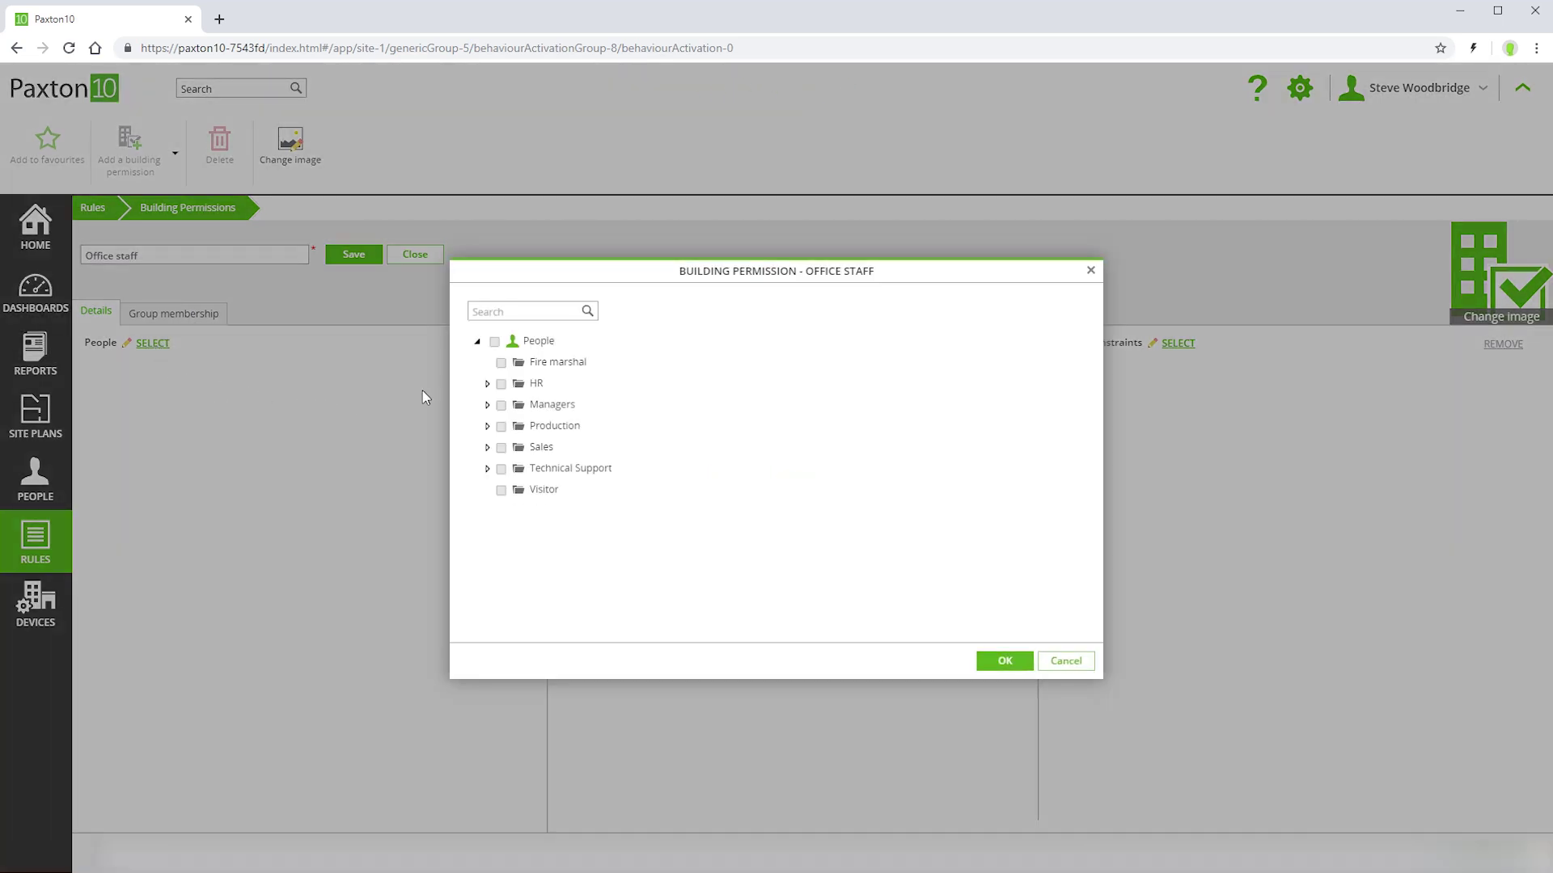
pyautogui.click(501, 383)
pyautogui.click(487, 404)
pyautogui.click(513, 490)
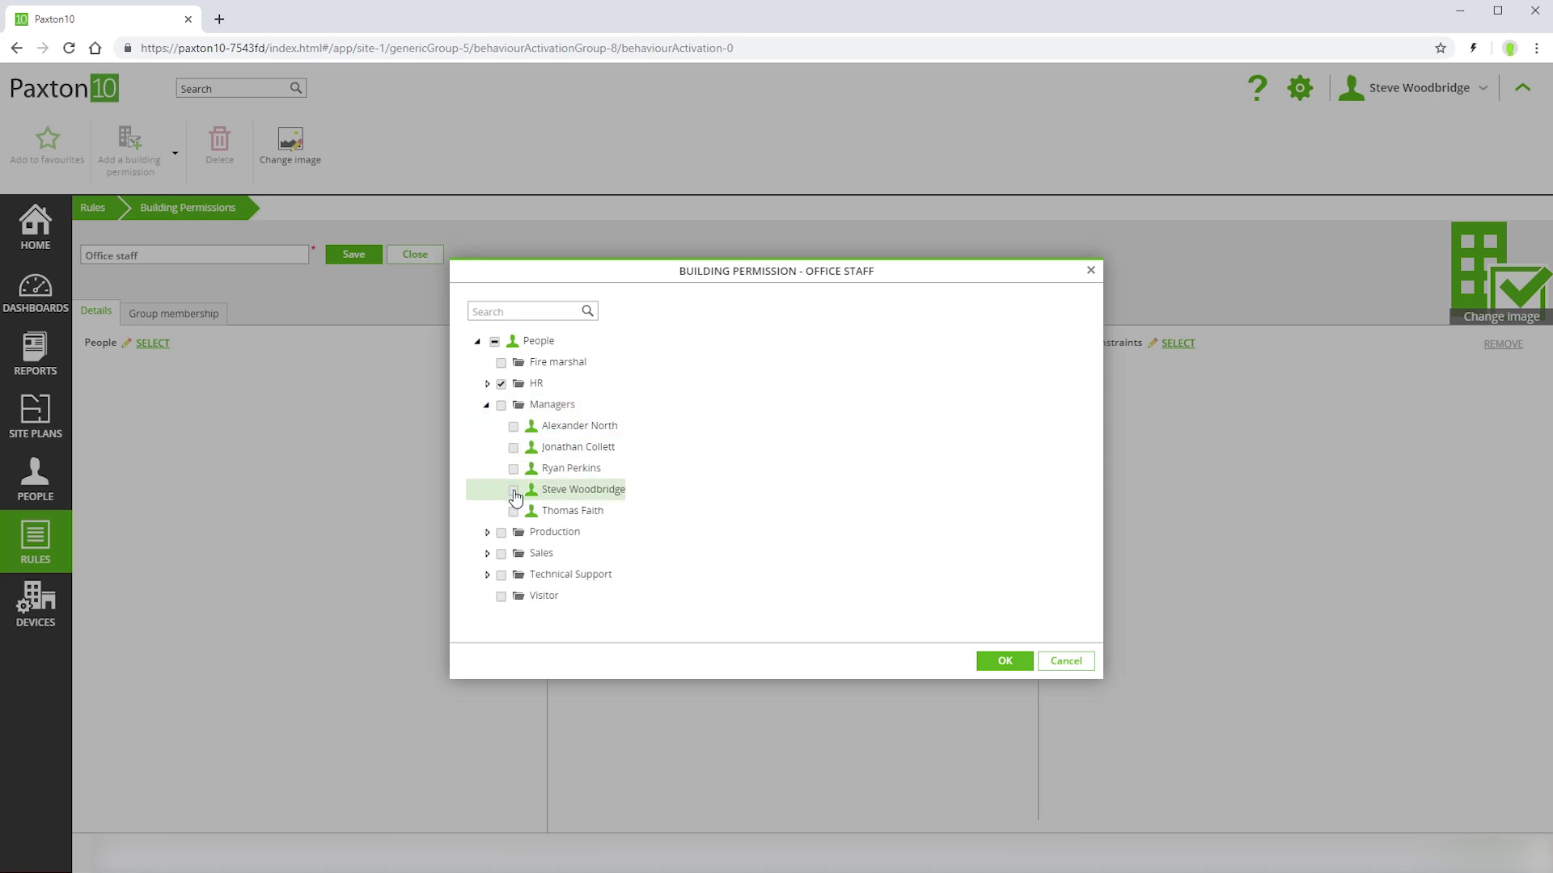
pyautogui.click(513, 470)
pyautogui.click(1001, 664)
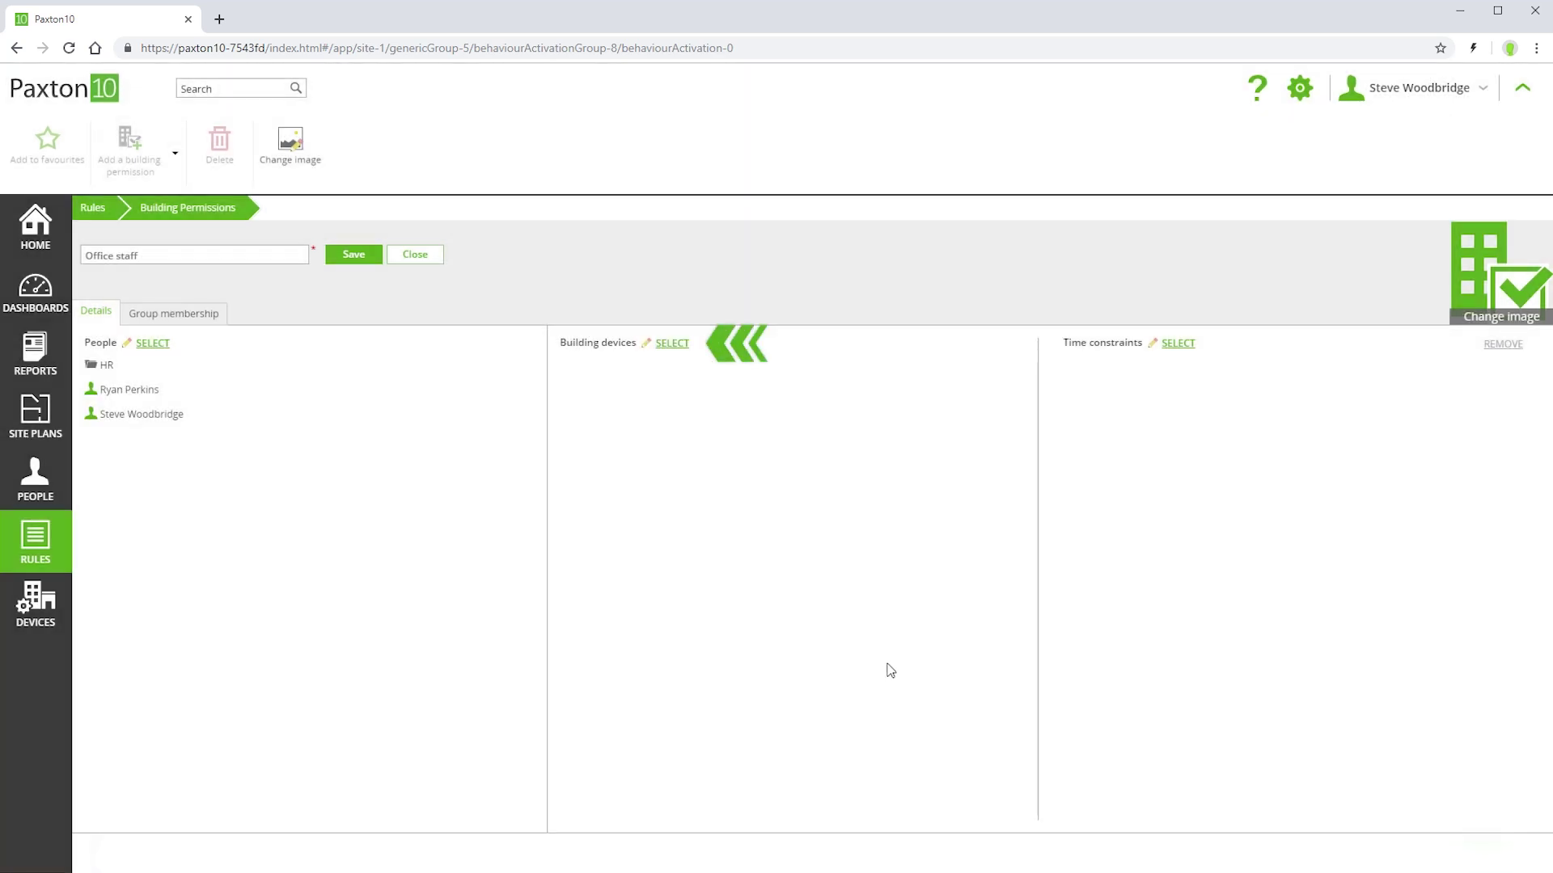
# - Grant Office staff the Common Areas, Ground Floor and Office door devices under the Working hours constraint
pyautogui.click(671, 344)
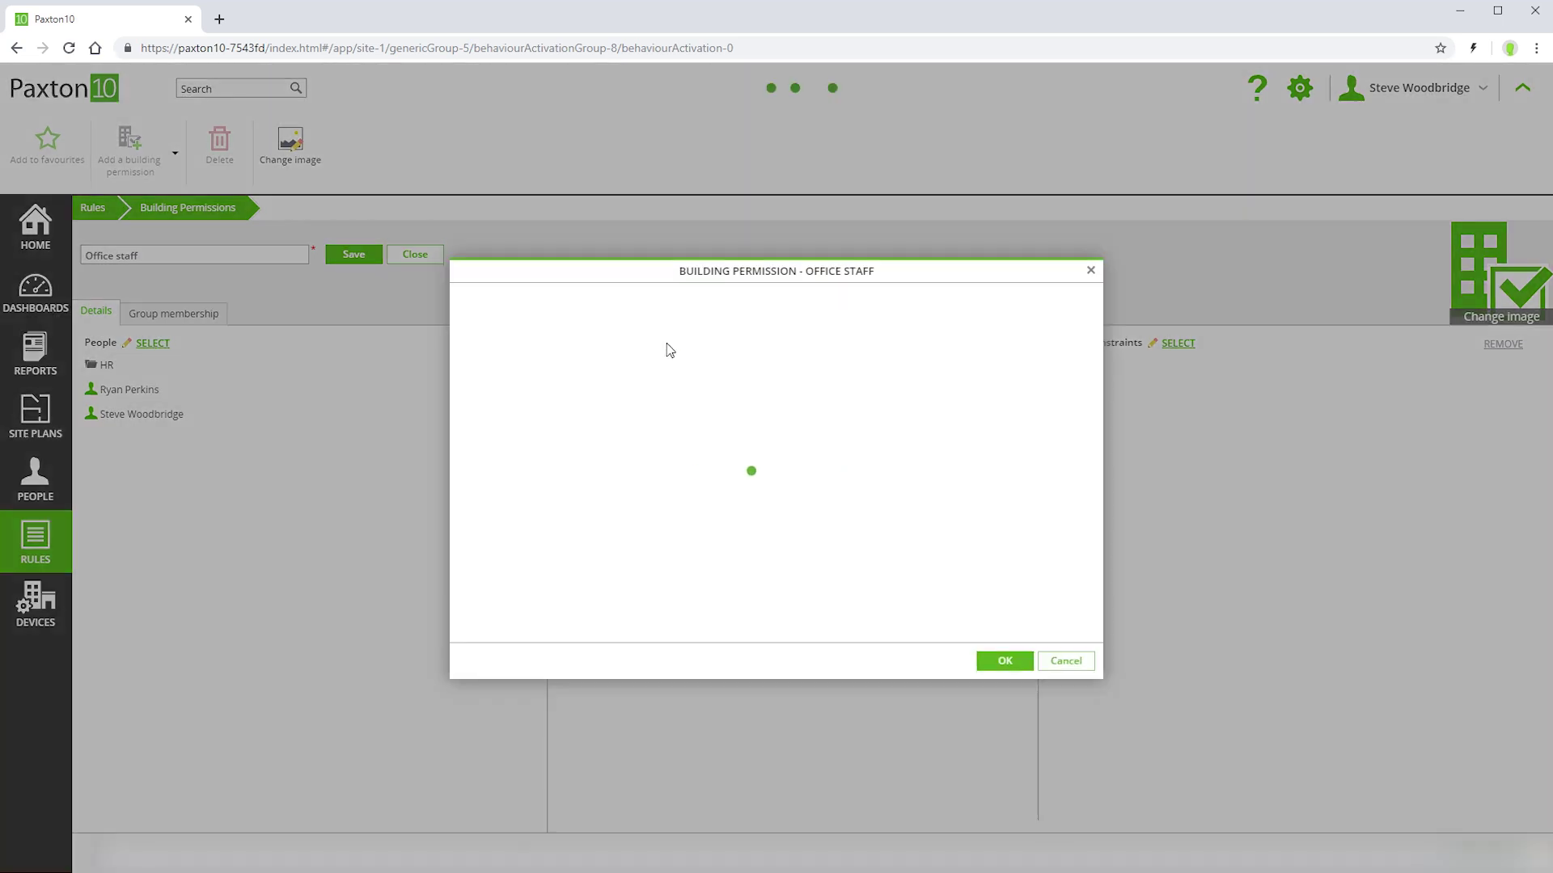
pyautogui.click(500, 364)
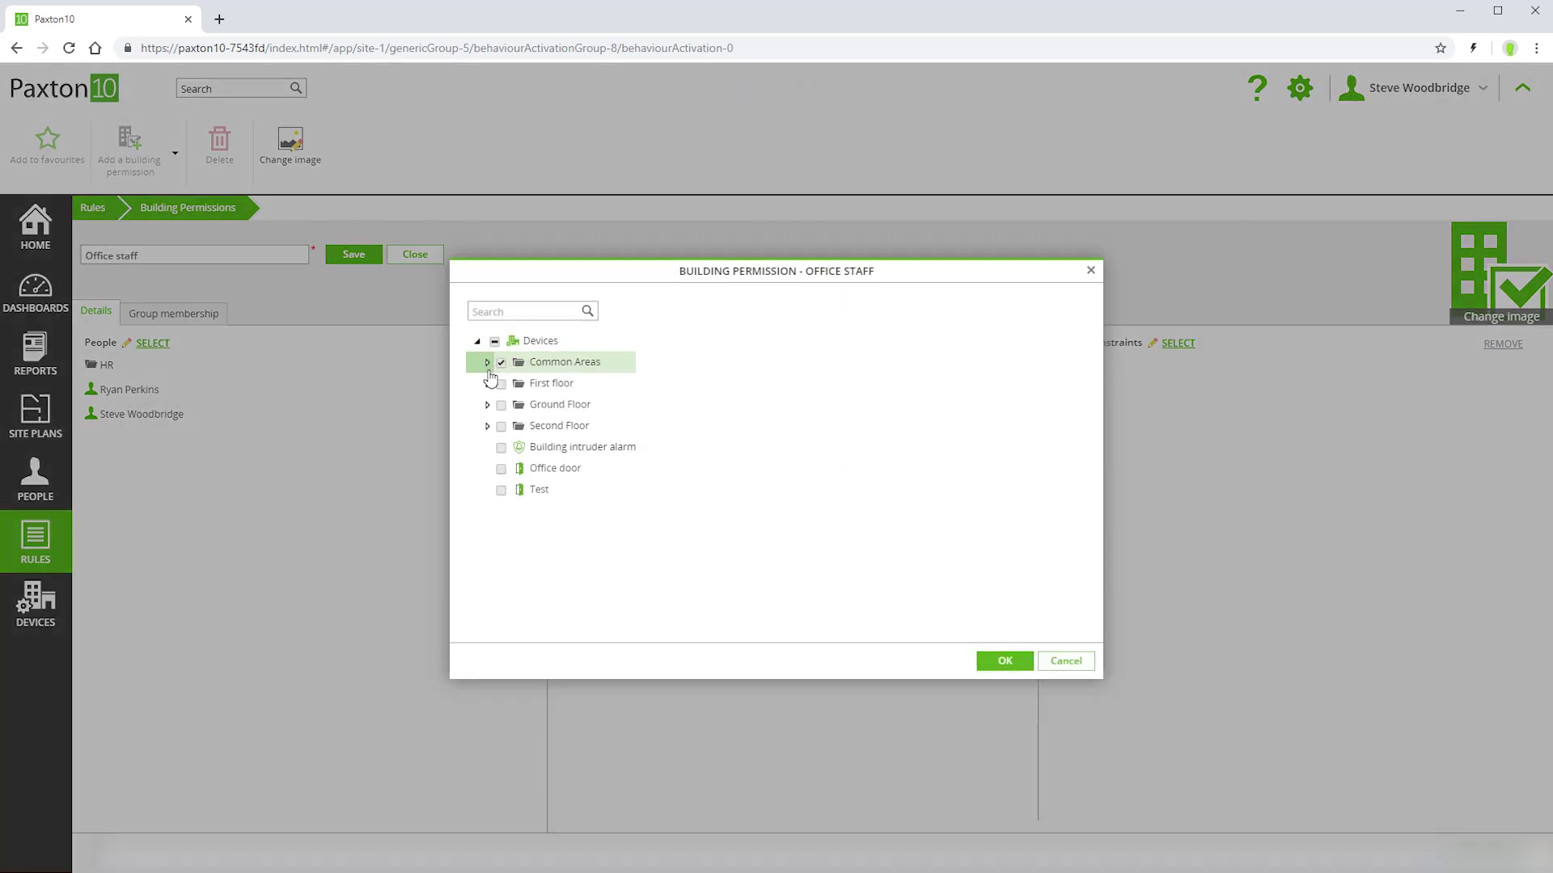
pyautogui.click(500, 406)
pyautogui.click(502, 470)
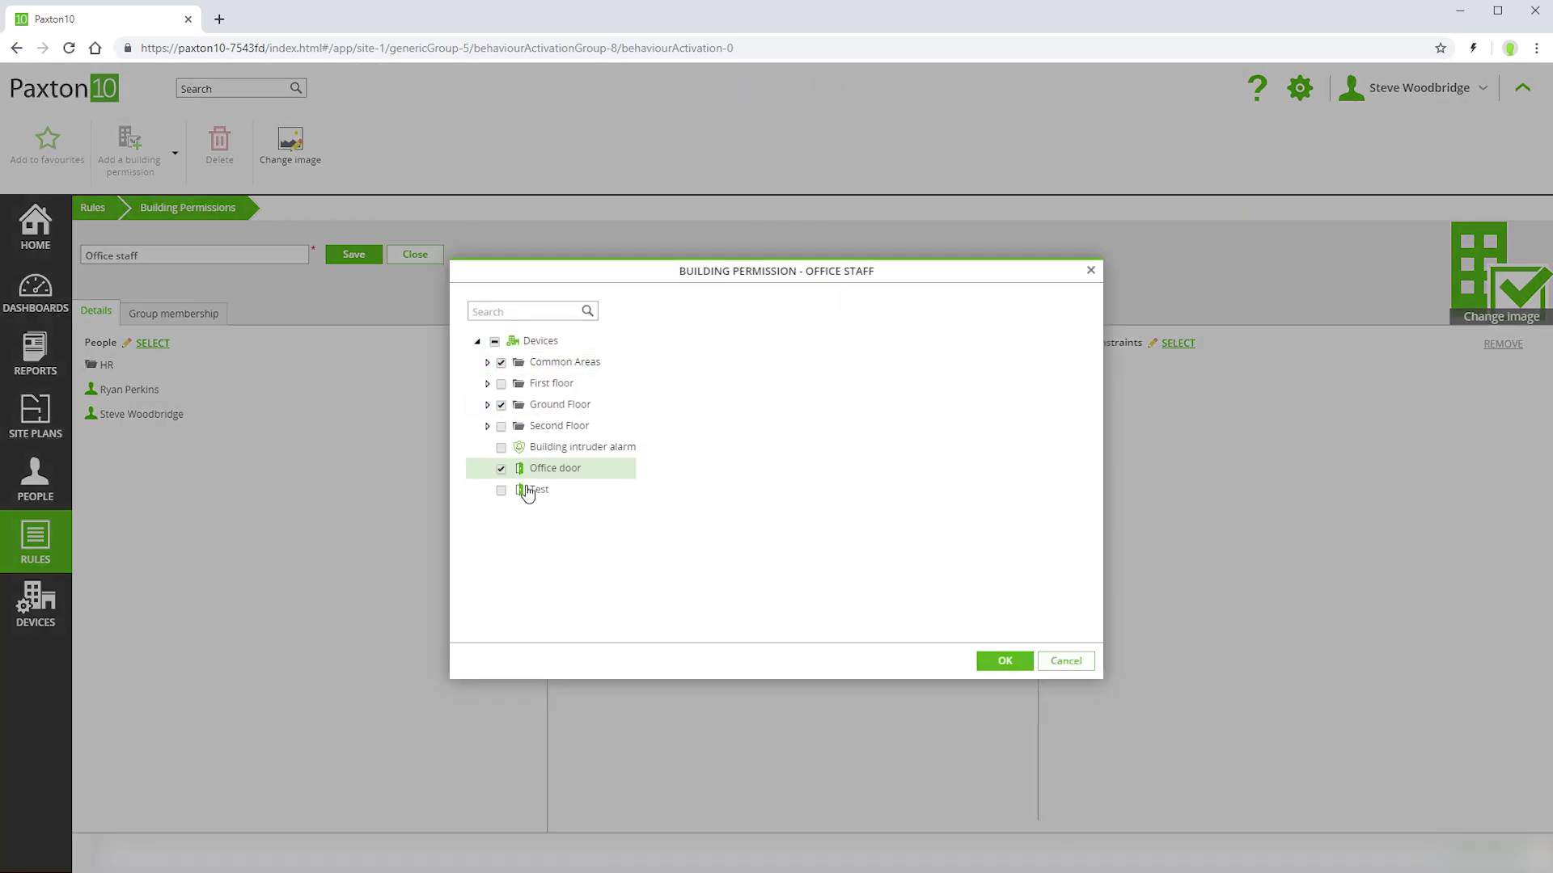
pyautogui.click(1005, 660)
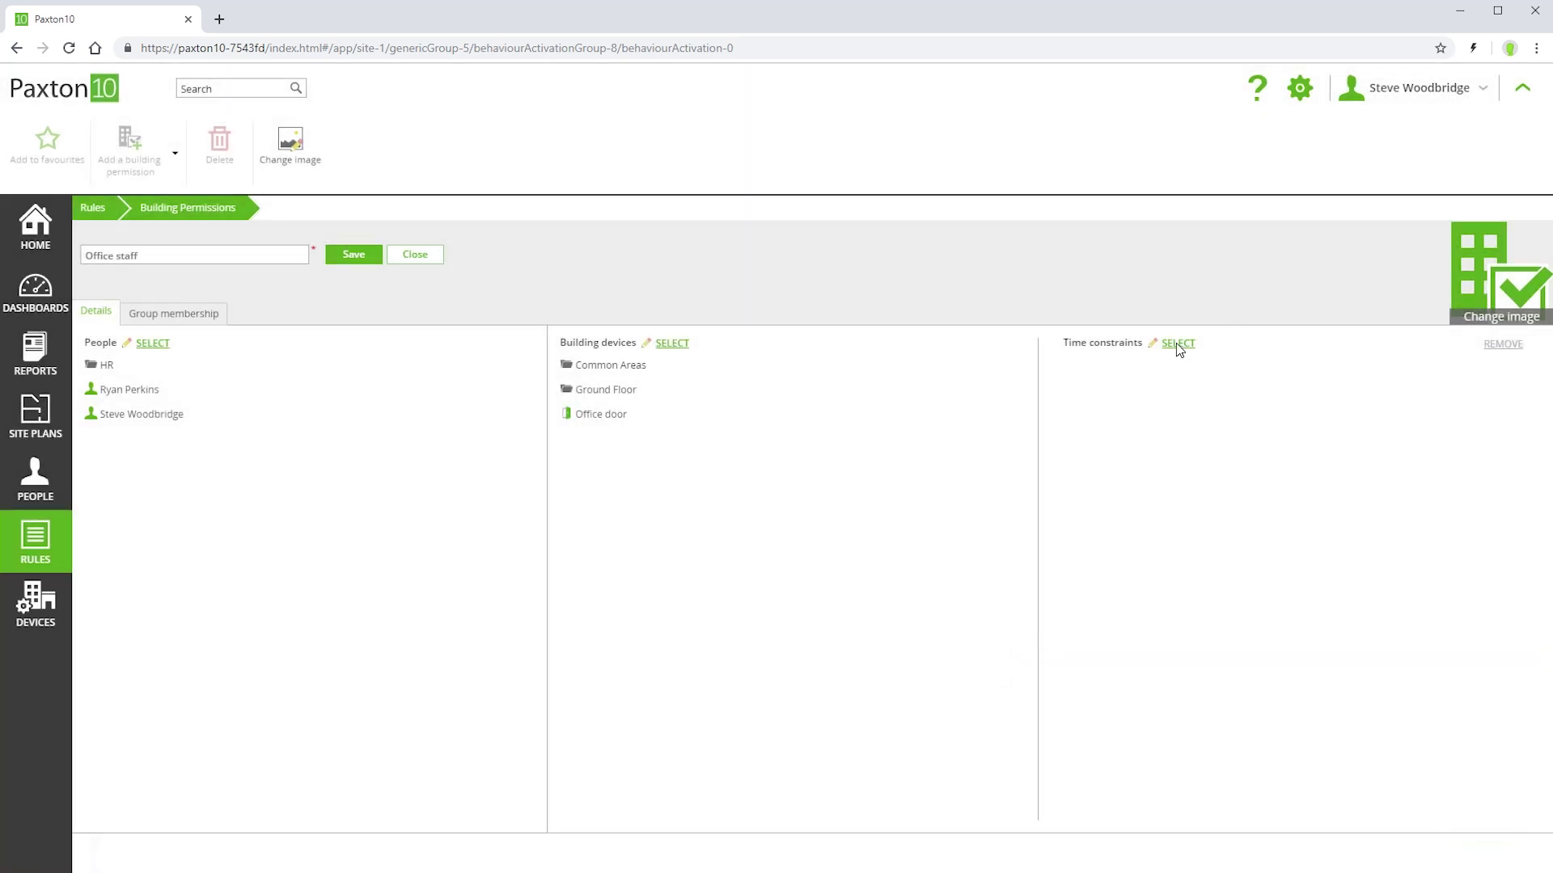
pyautogui.click(1177, 343)
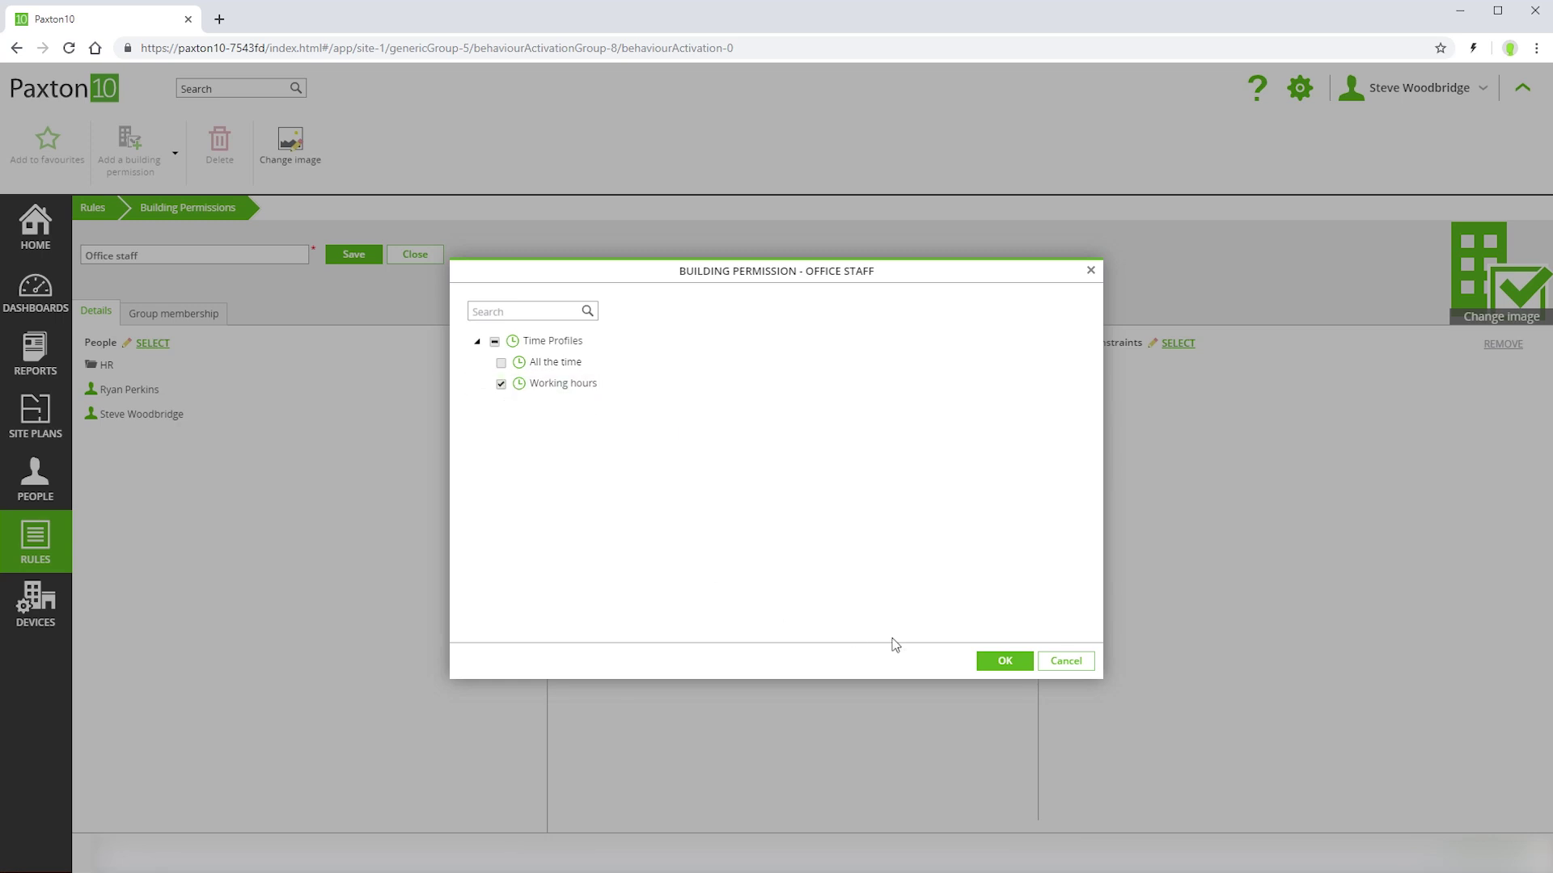
pyautogui.click(1000, 662)
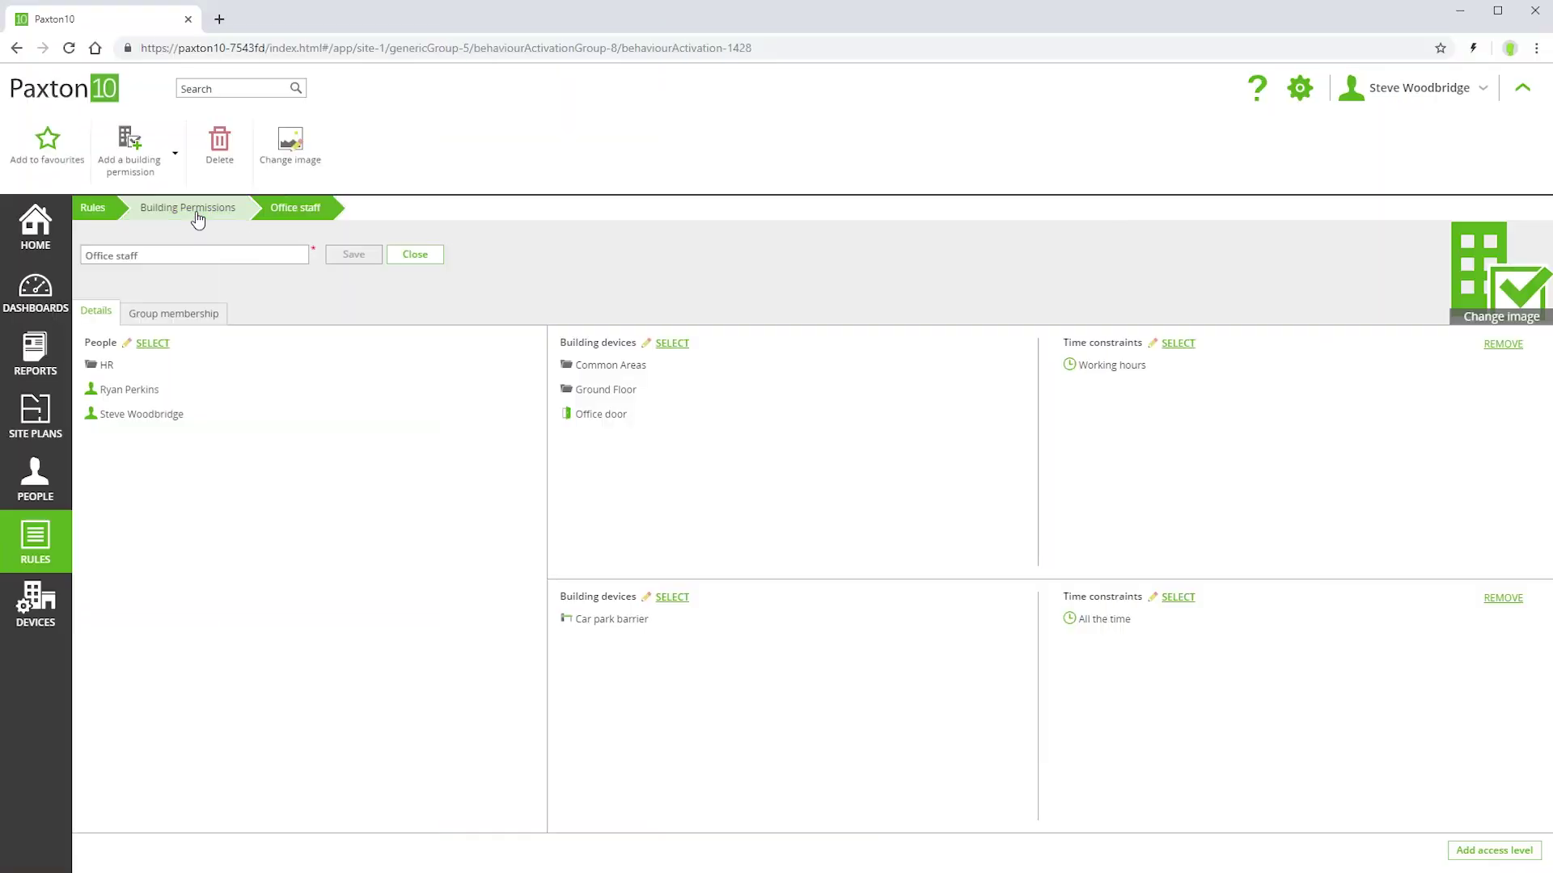
# - Go back to the building permissions list showing the new Office staff tile
pyautogui.click(194, 213)
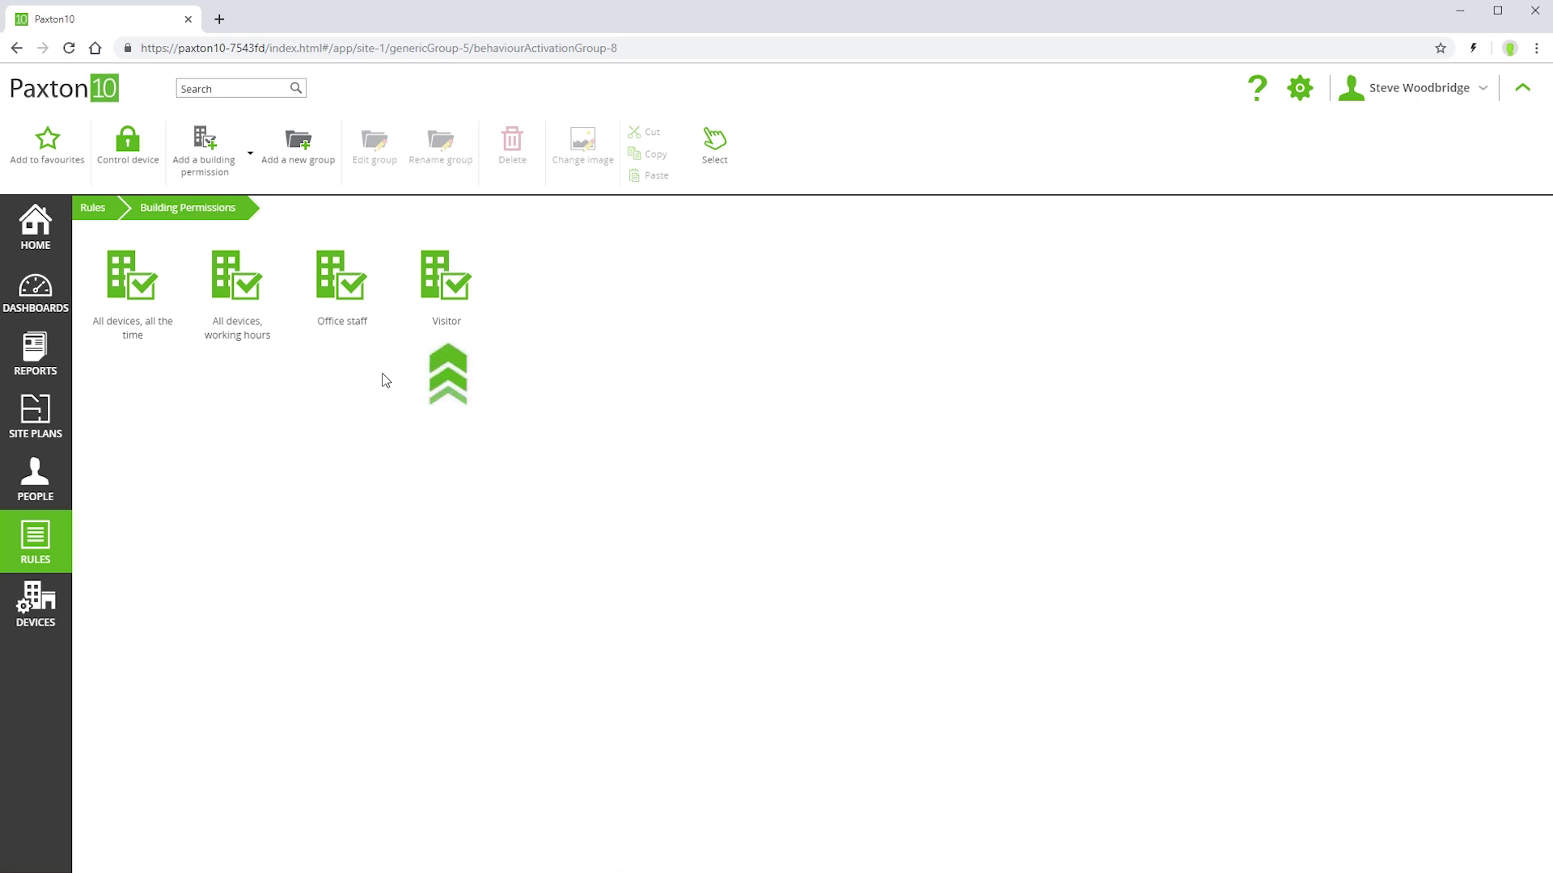
# - Check the Visitor permission's people include the Visitor group, then switch to the People groups
pyautogui.doubleClick(455, 301)
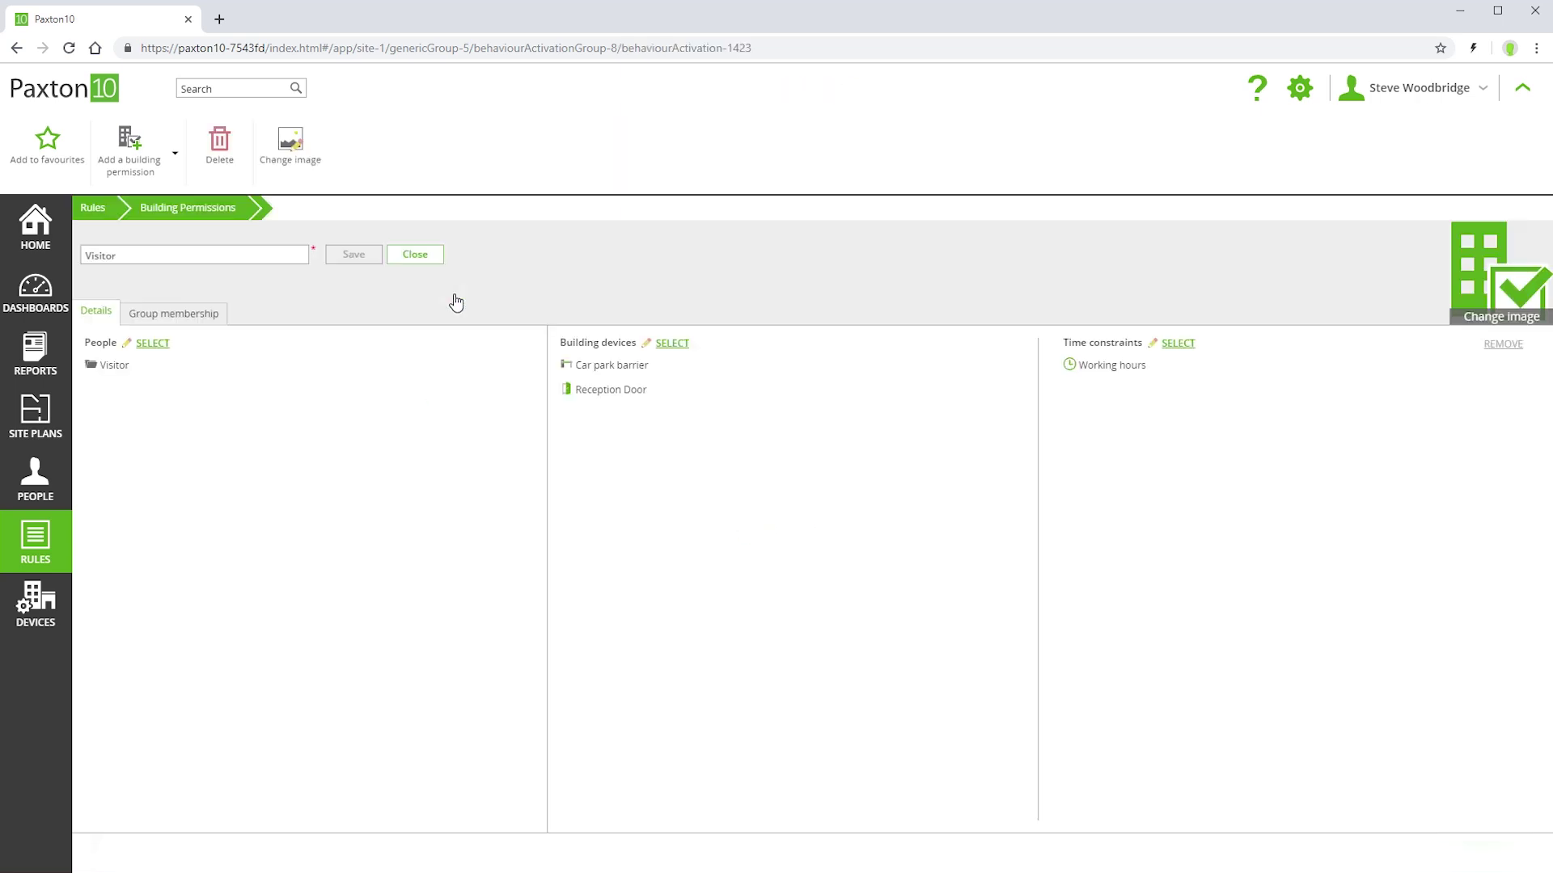
pyautogui.click(153, 342)
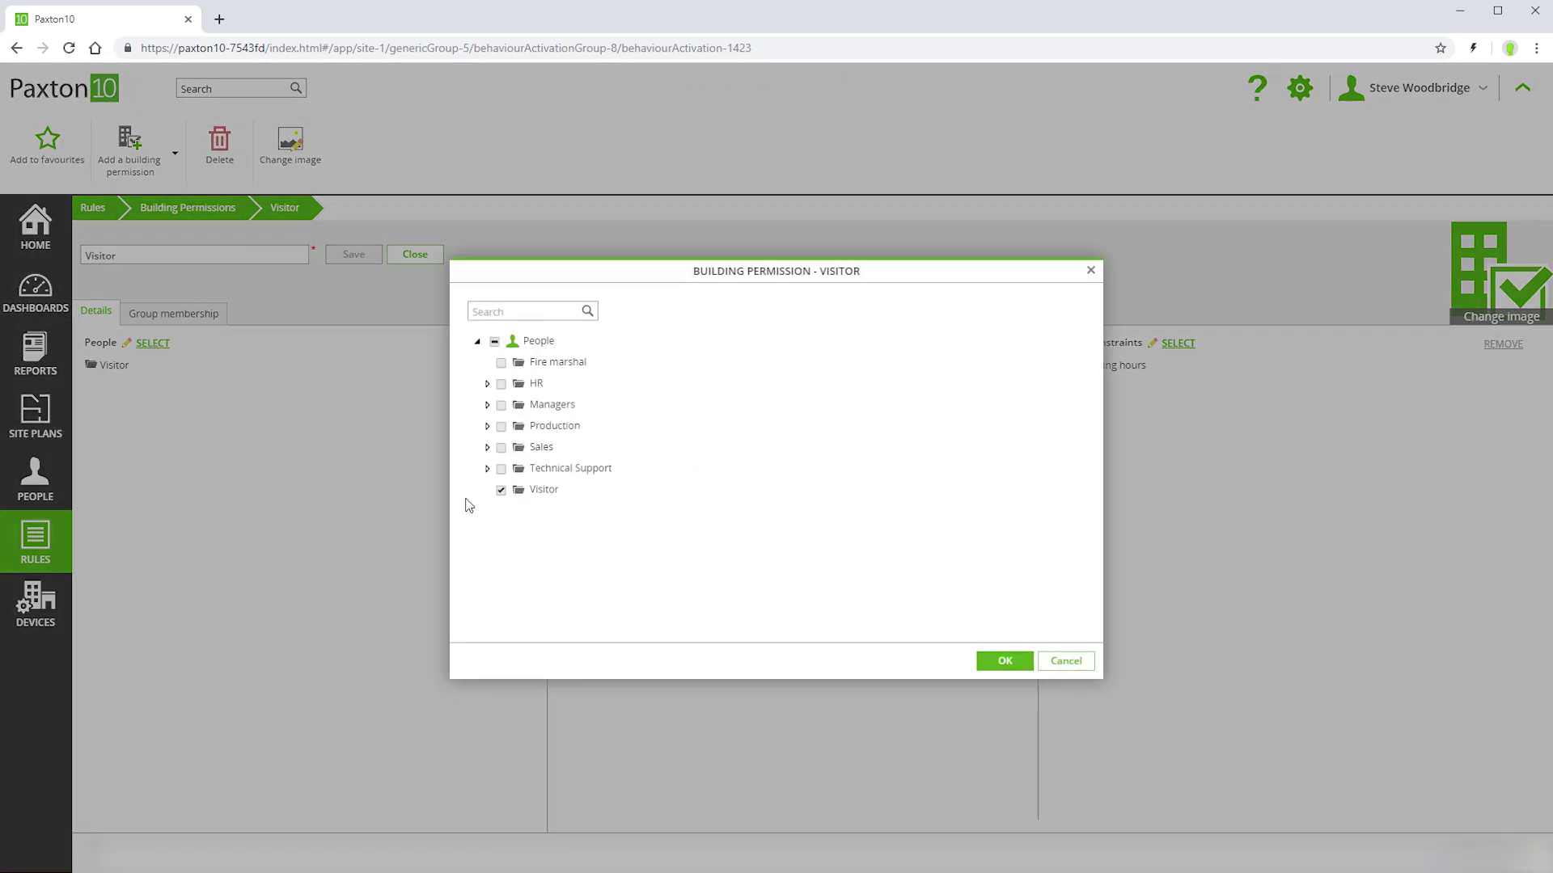
pyautogui.click(518, 493)
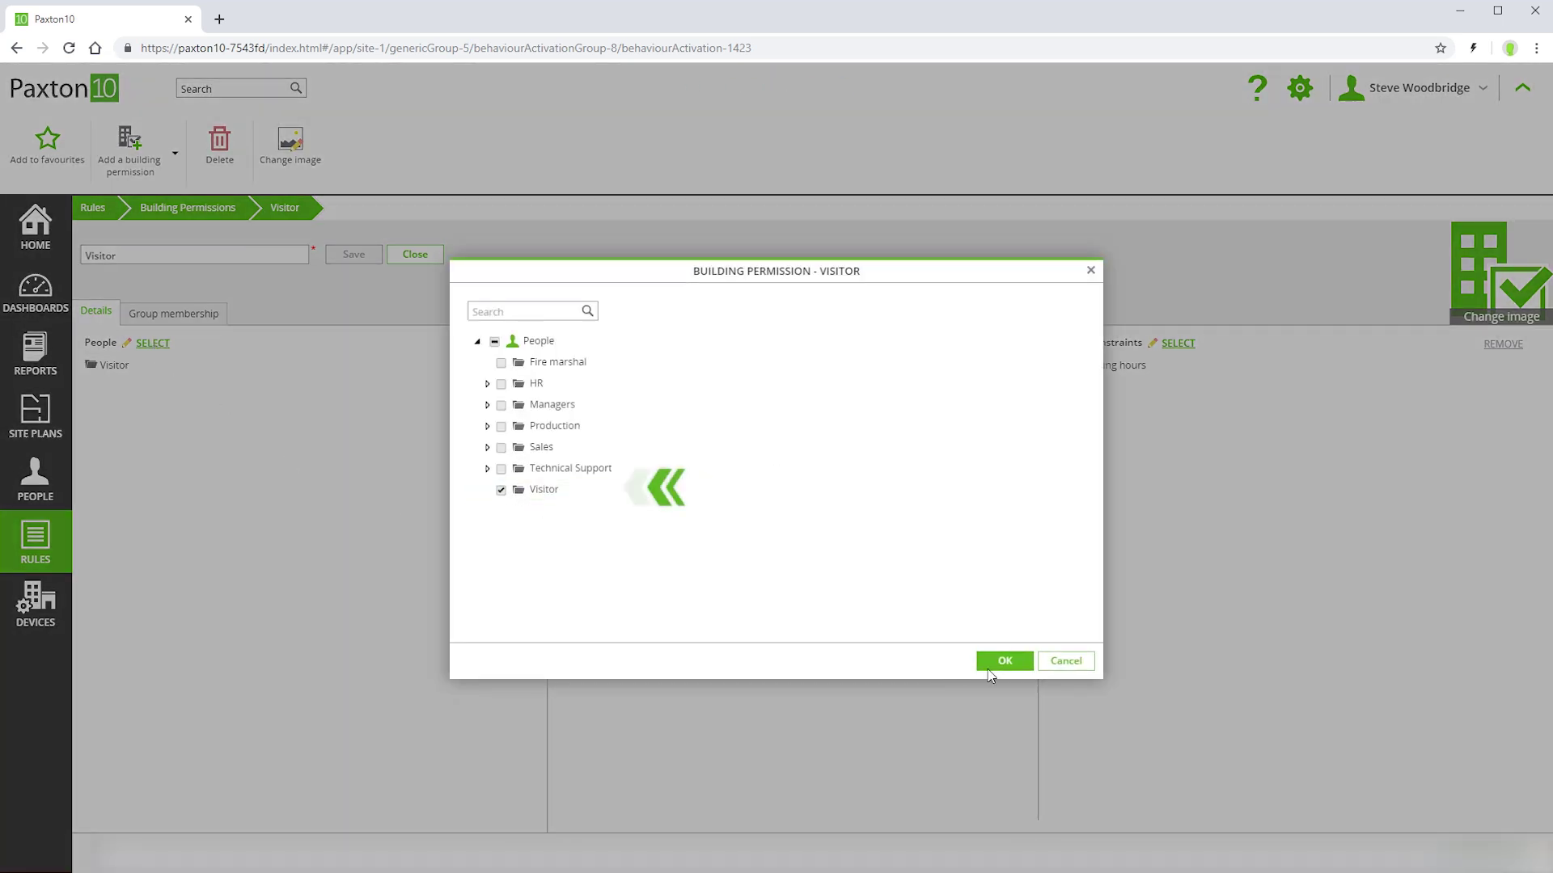
pyautogui.click(1006, 662)
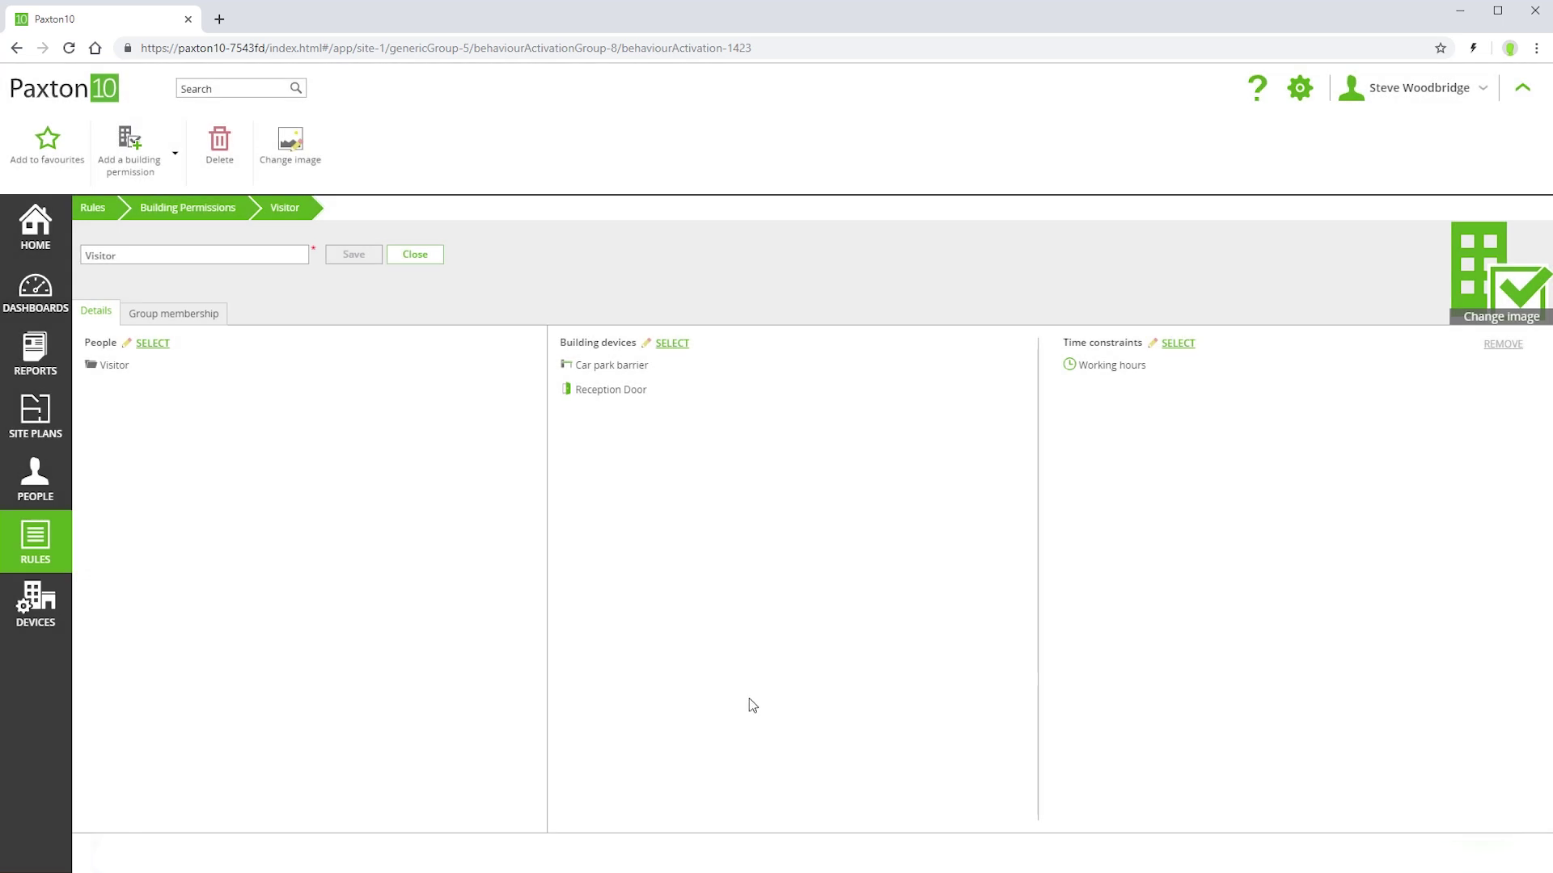
pyautogui.click(44, 479)
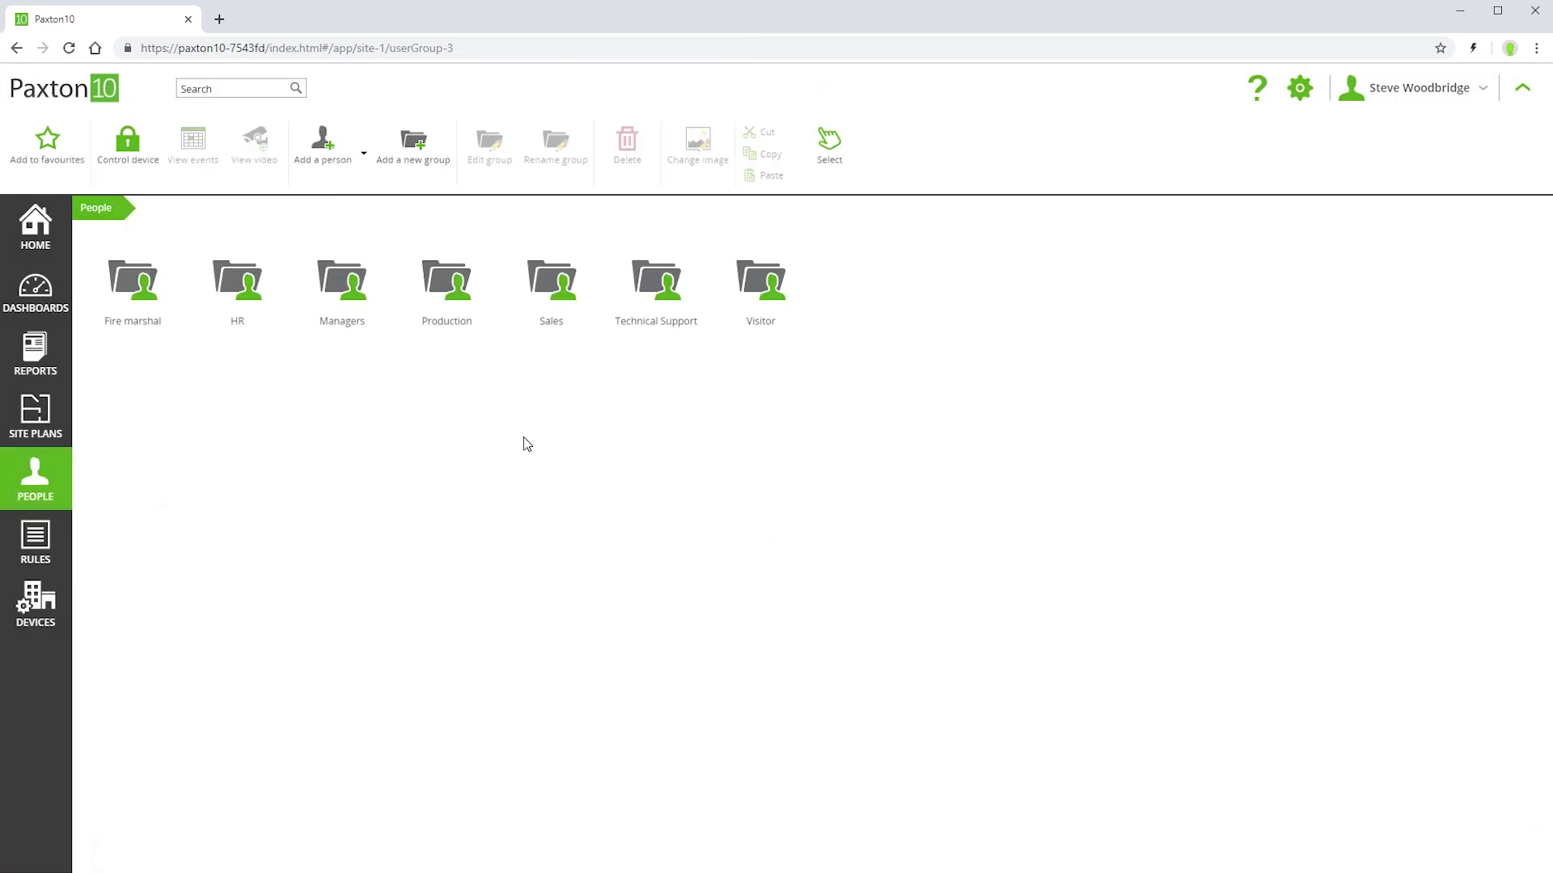
# - Add a new person with a first and last name to the Visitor group and save
pyautogui.click(768, 280)
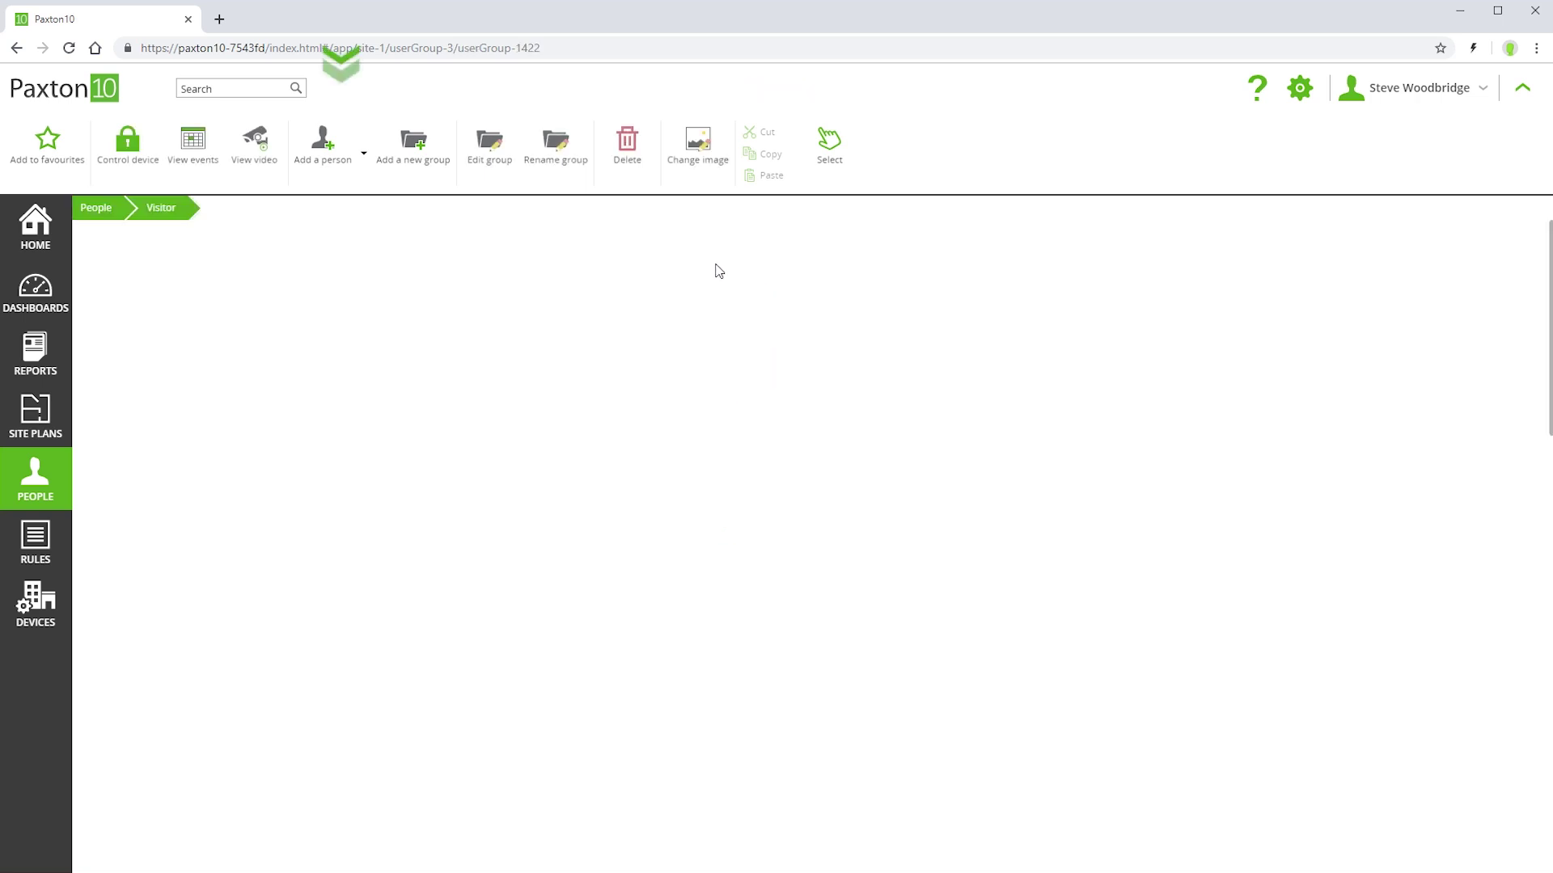
pyautogui.click(311, 150)
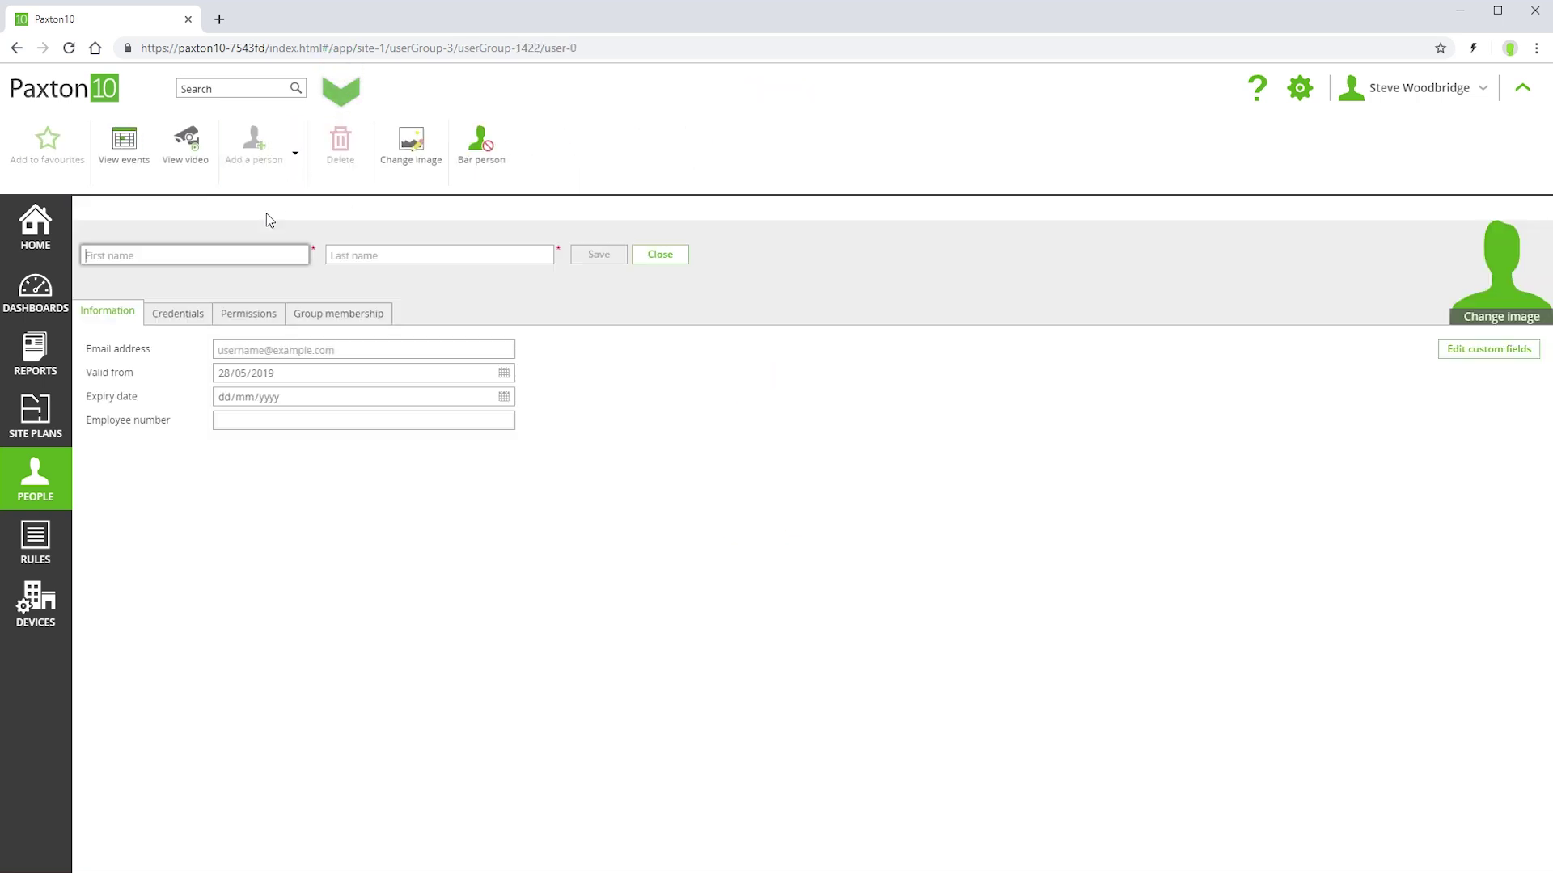
pyautogui.press('Tab')
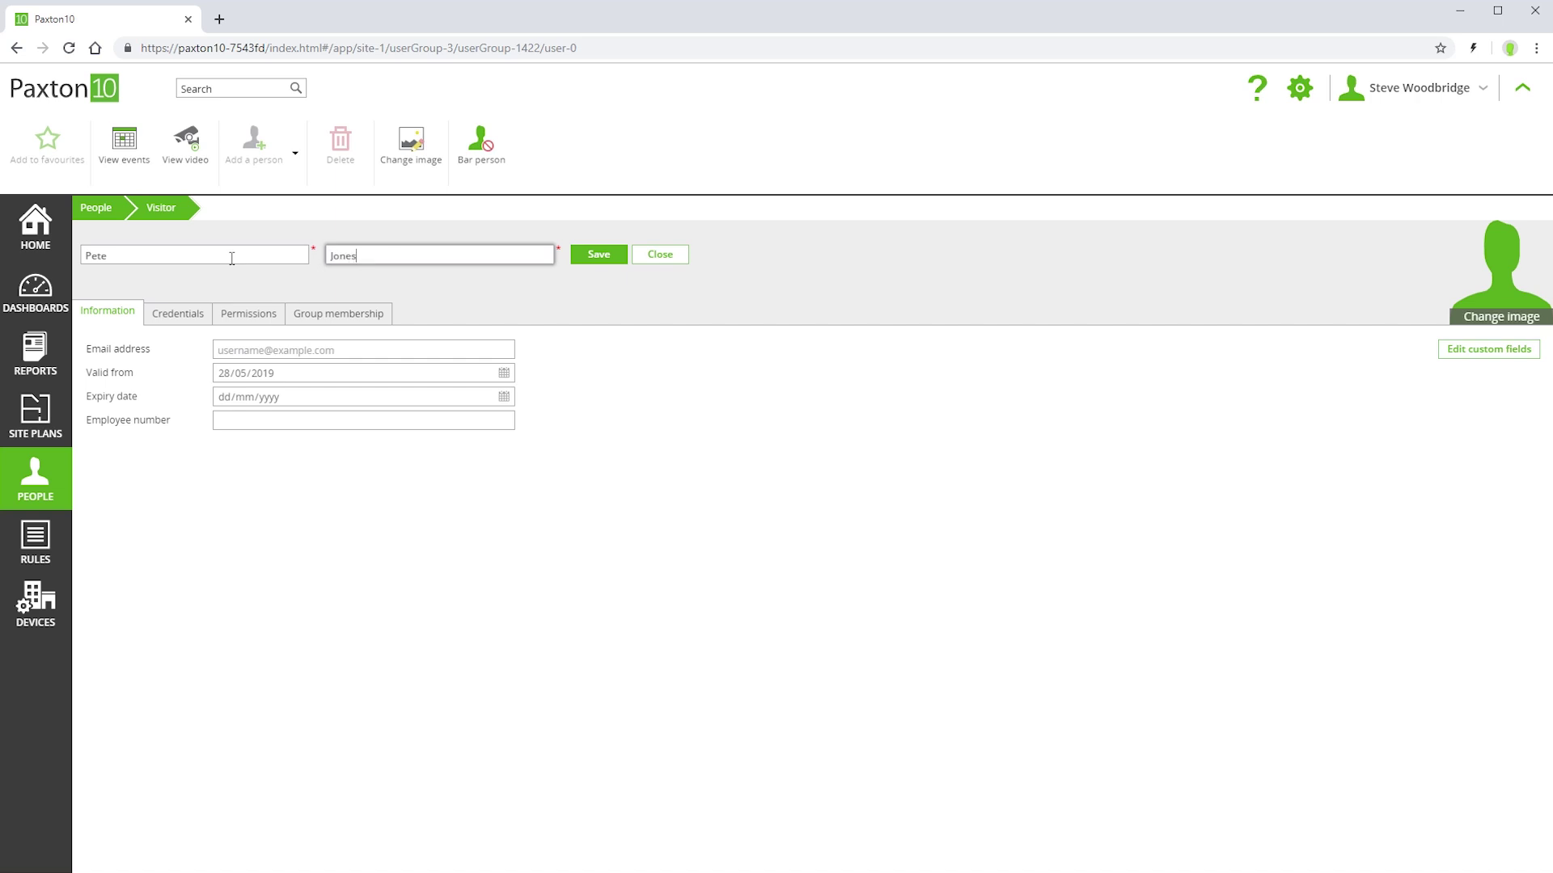
pyautogui.click(605, 257)
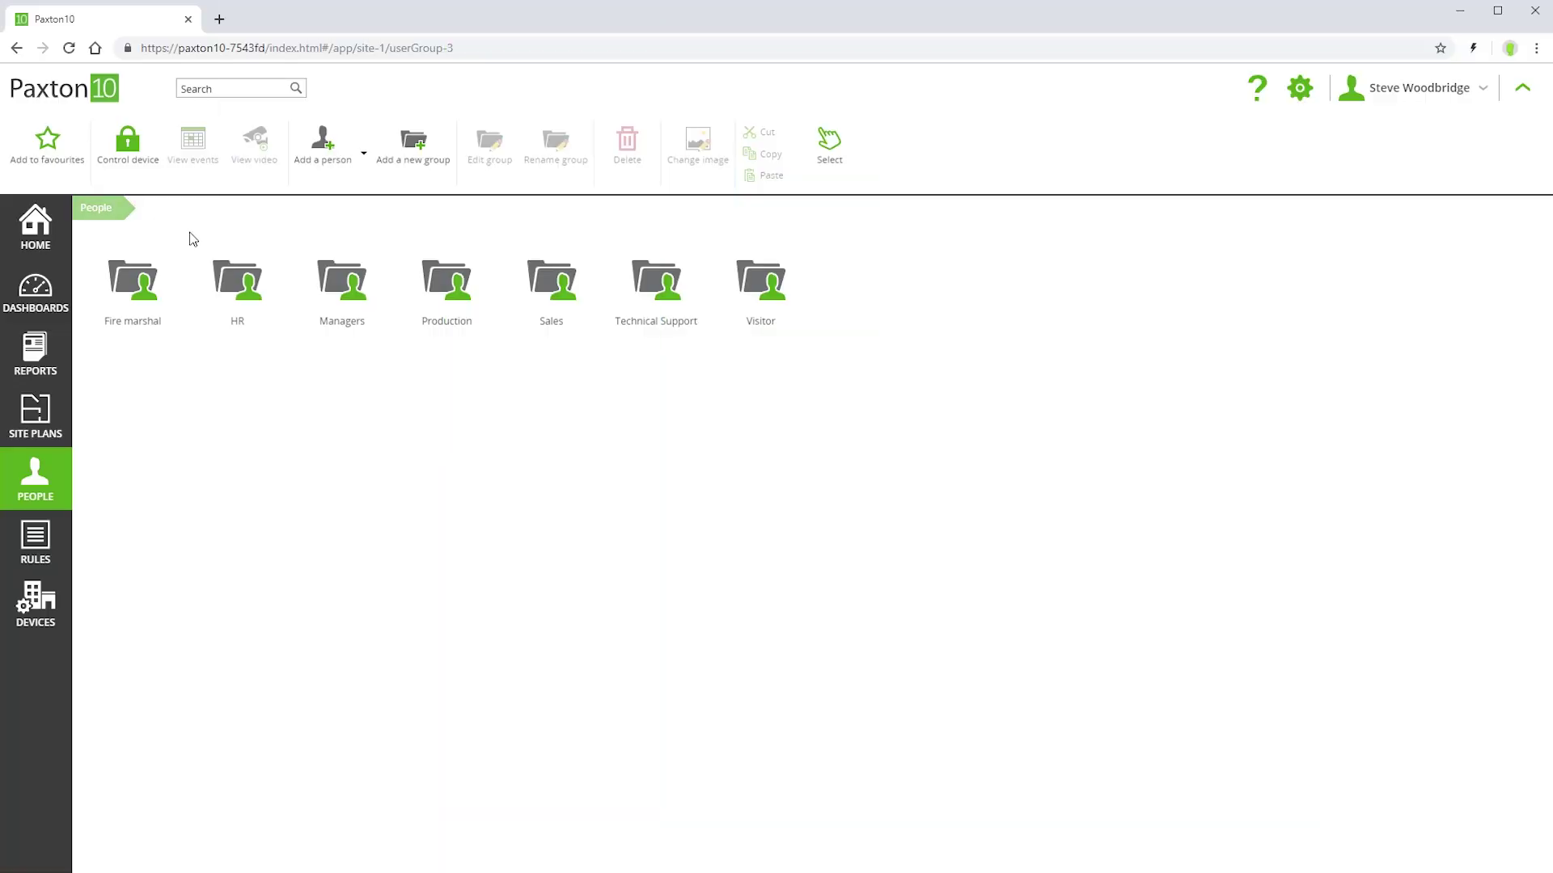
# - Copy a manager's person record from Managers and paste it into the Fire marshal group
pyautogui.click(338, 299)
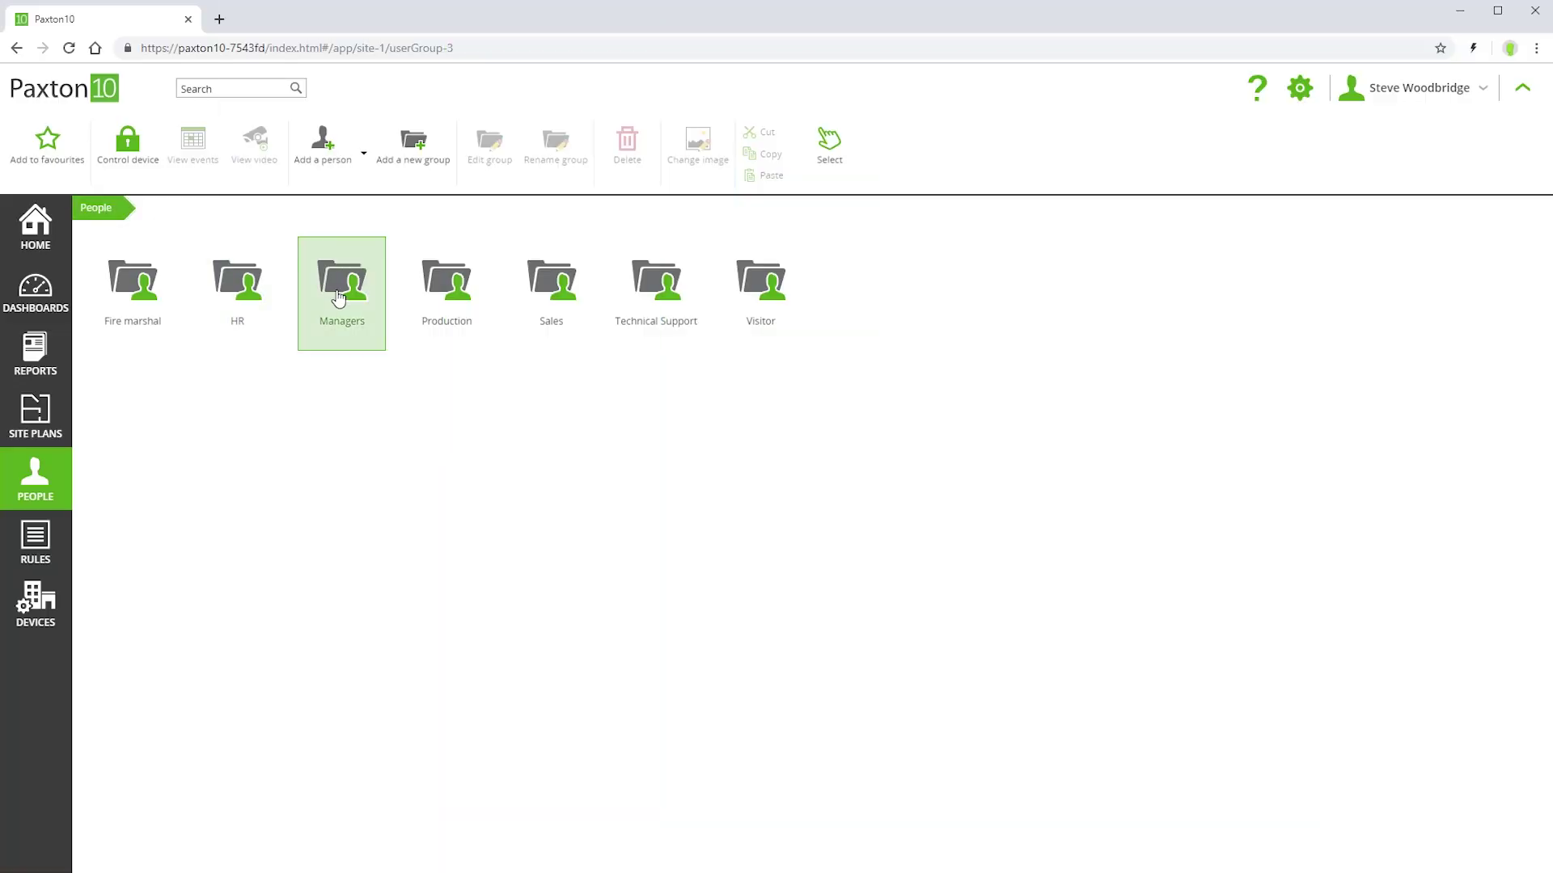
pyautogui.doubleClick(338, 297)
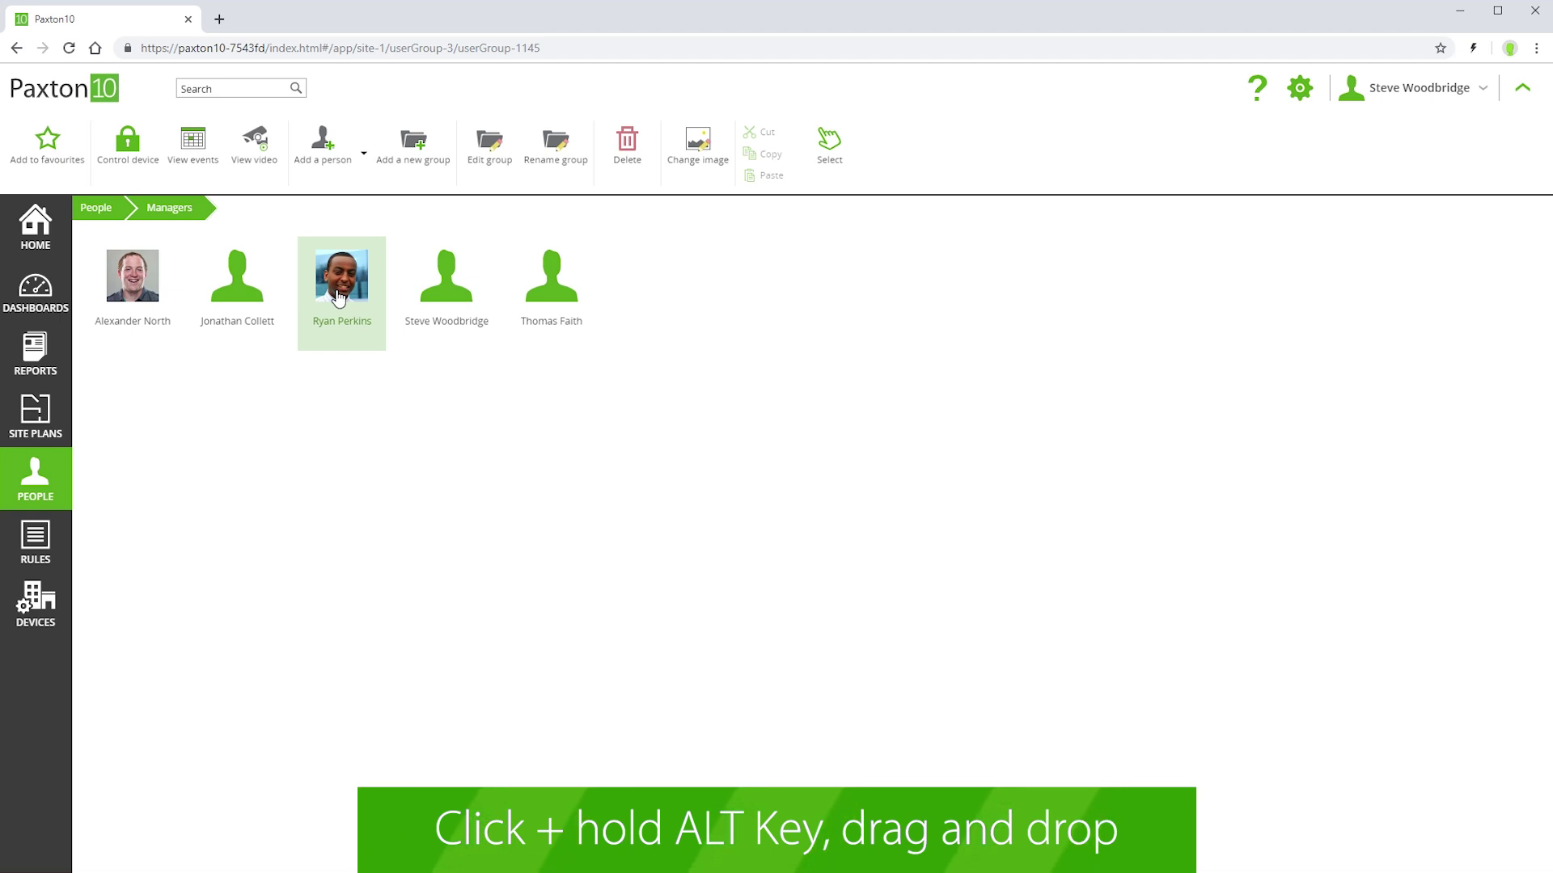
pyautogui.rightClick(338, 297)
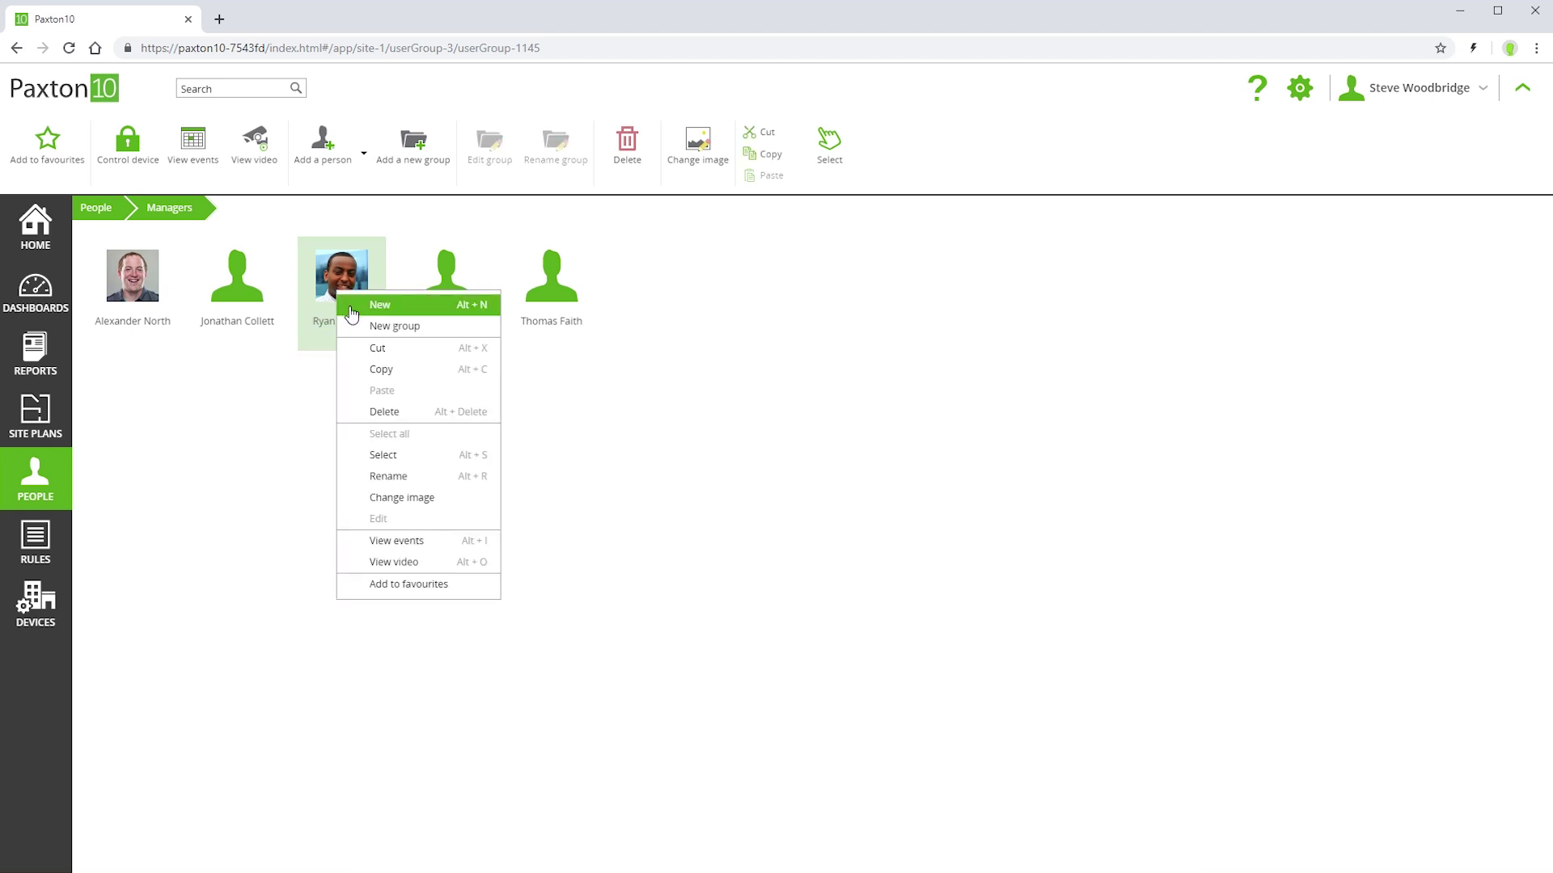
pyautogui.click(380, 371)
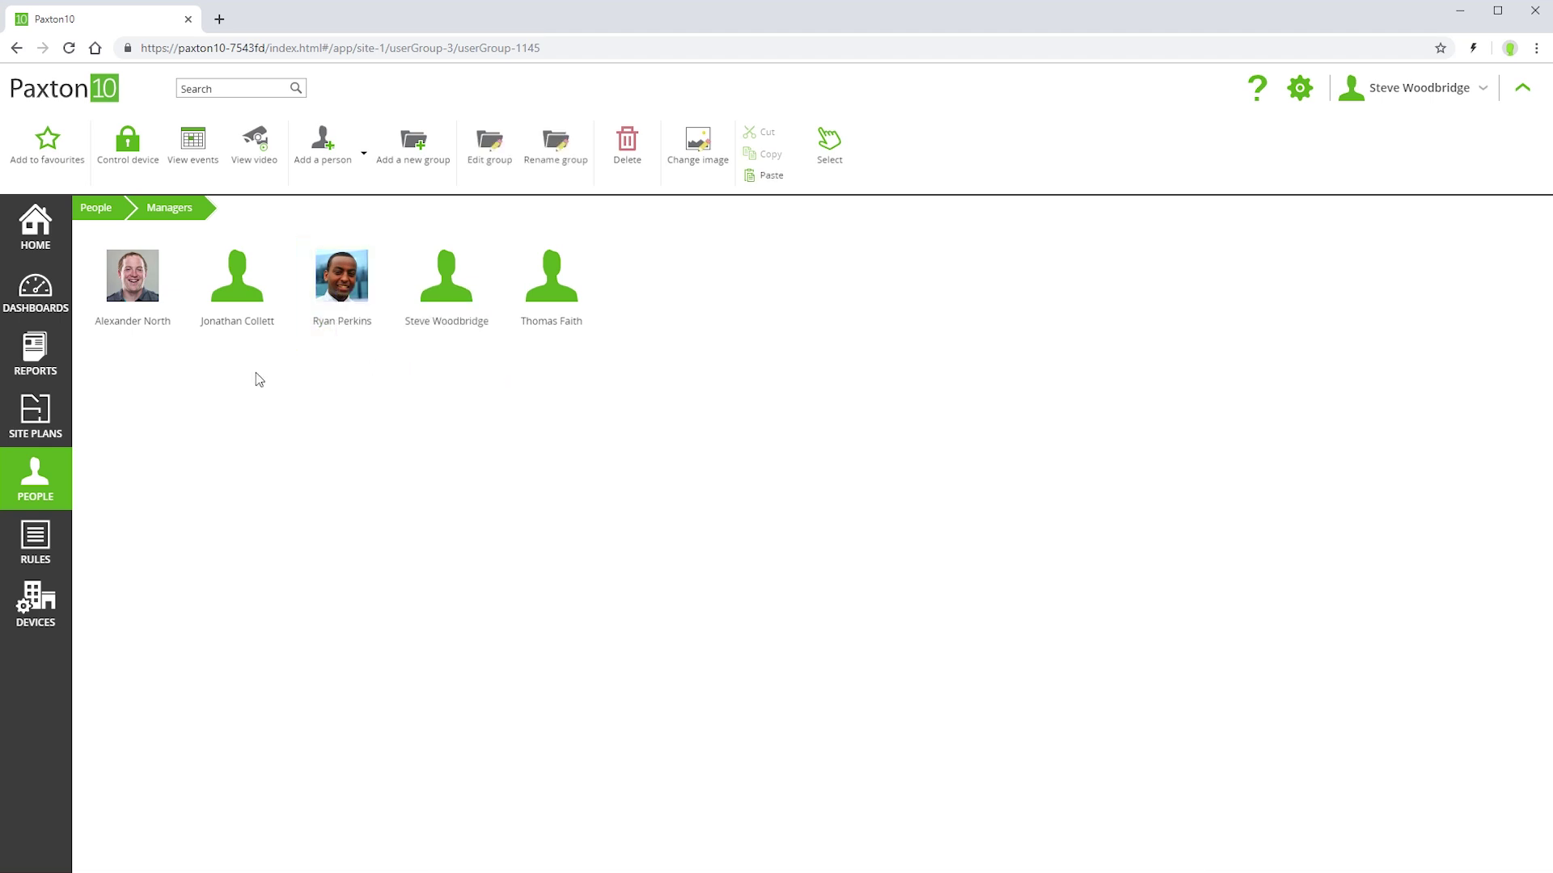
pyautogui.click(107, 208)
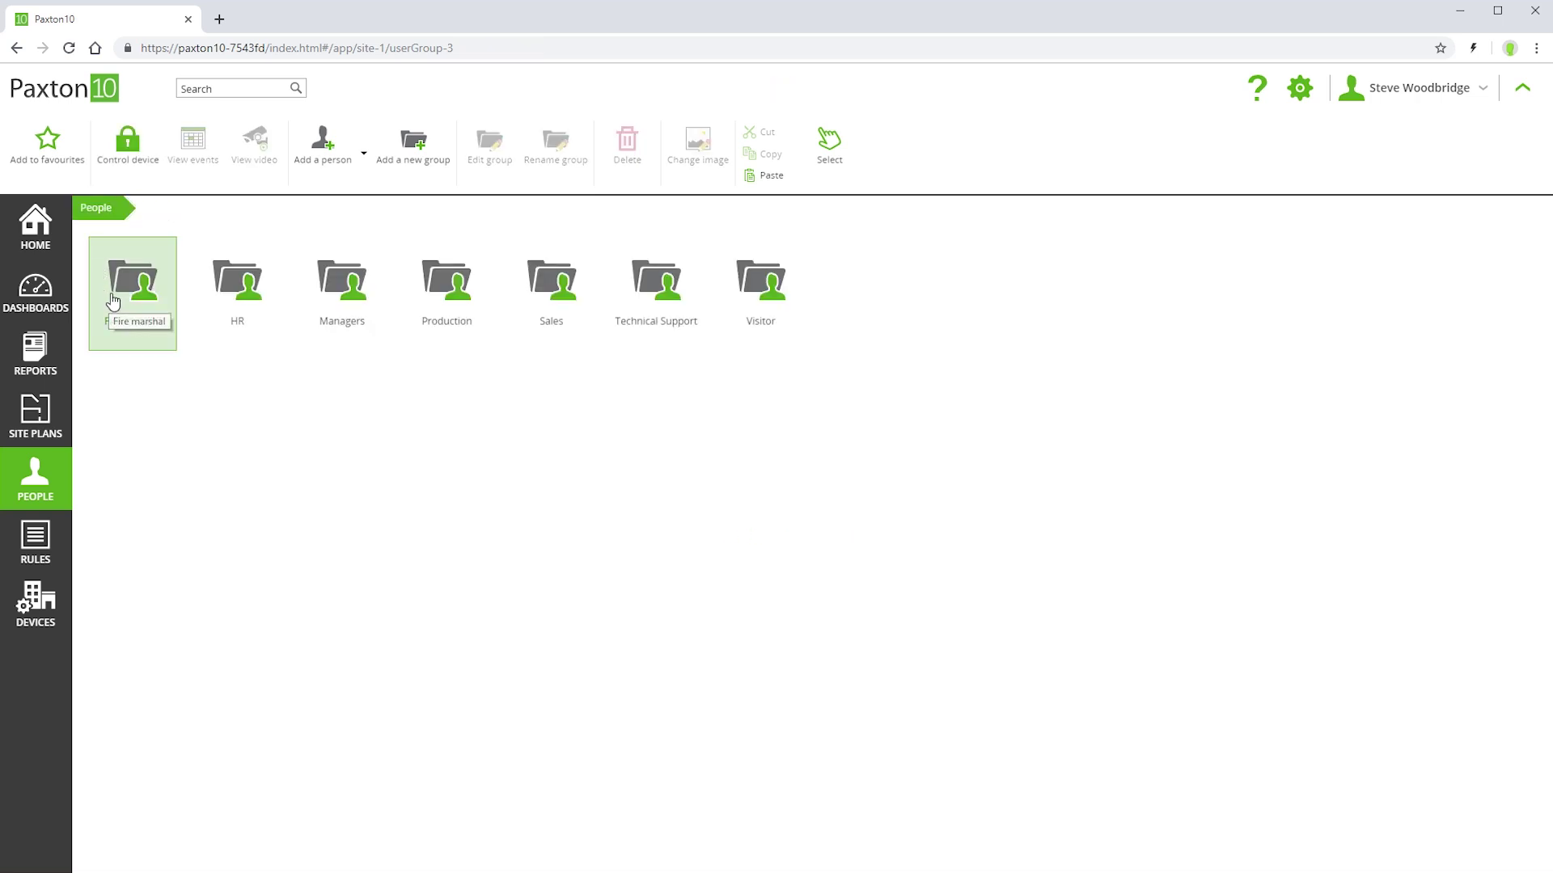
pyautogui.doubleClick(112, 301)
pyautogui.rightClick(111, 296)
pyautogui.click(146, 396)
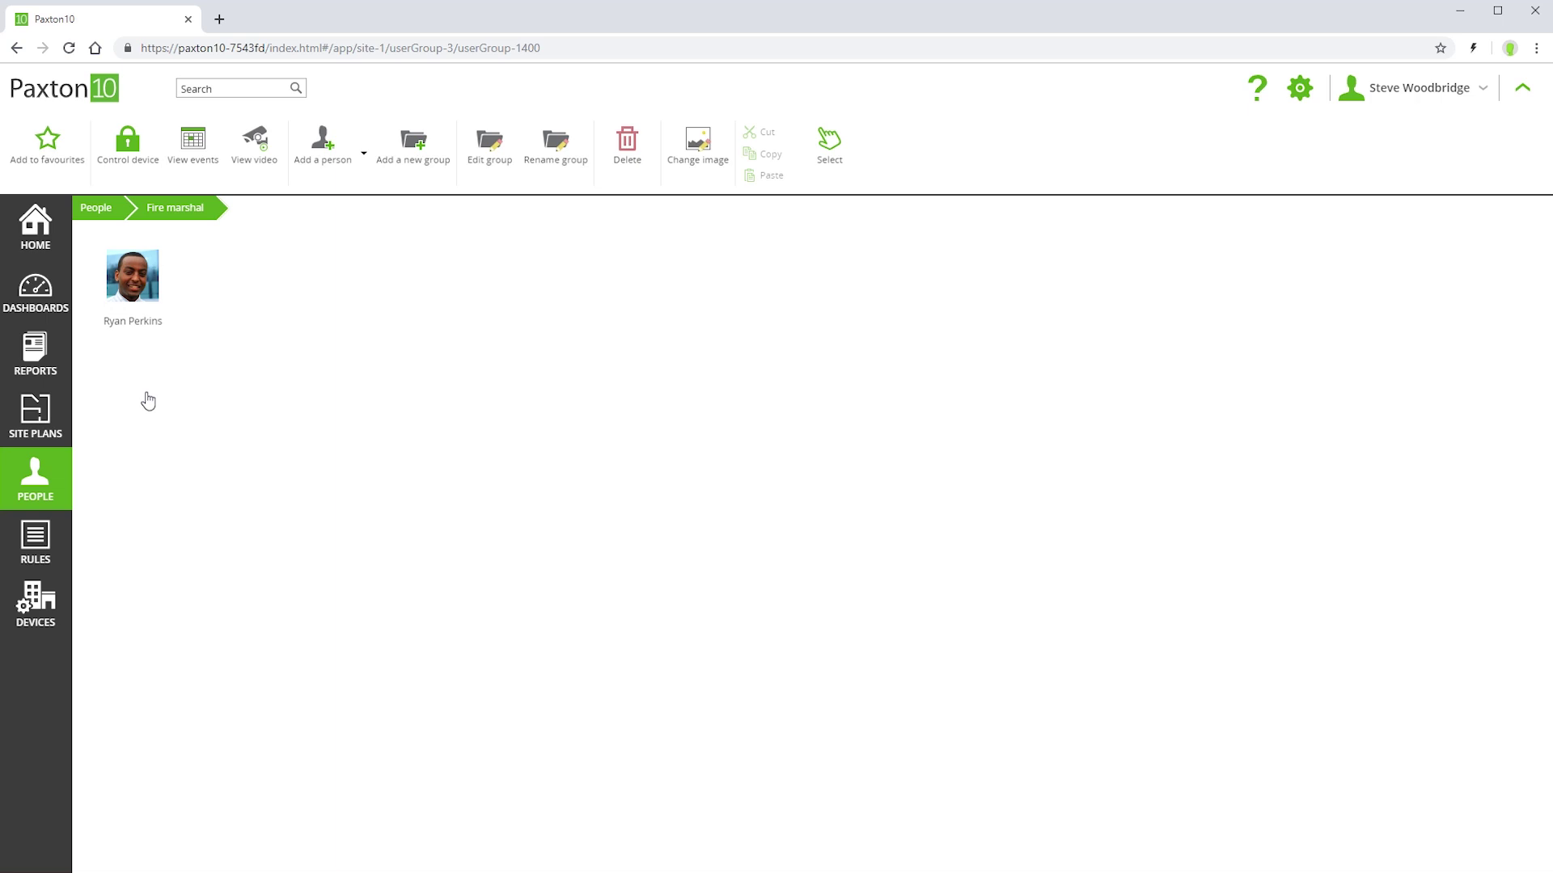
# - Review the copied manager's group memberships and building permissions, then return to the People groups
pyautogui.click(144, 316)
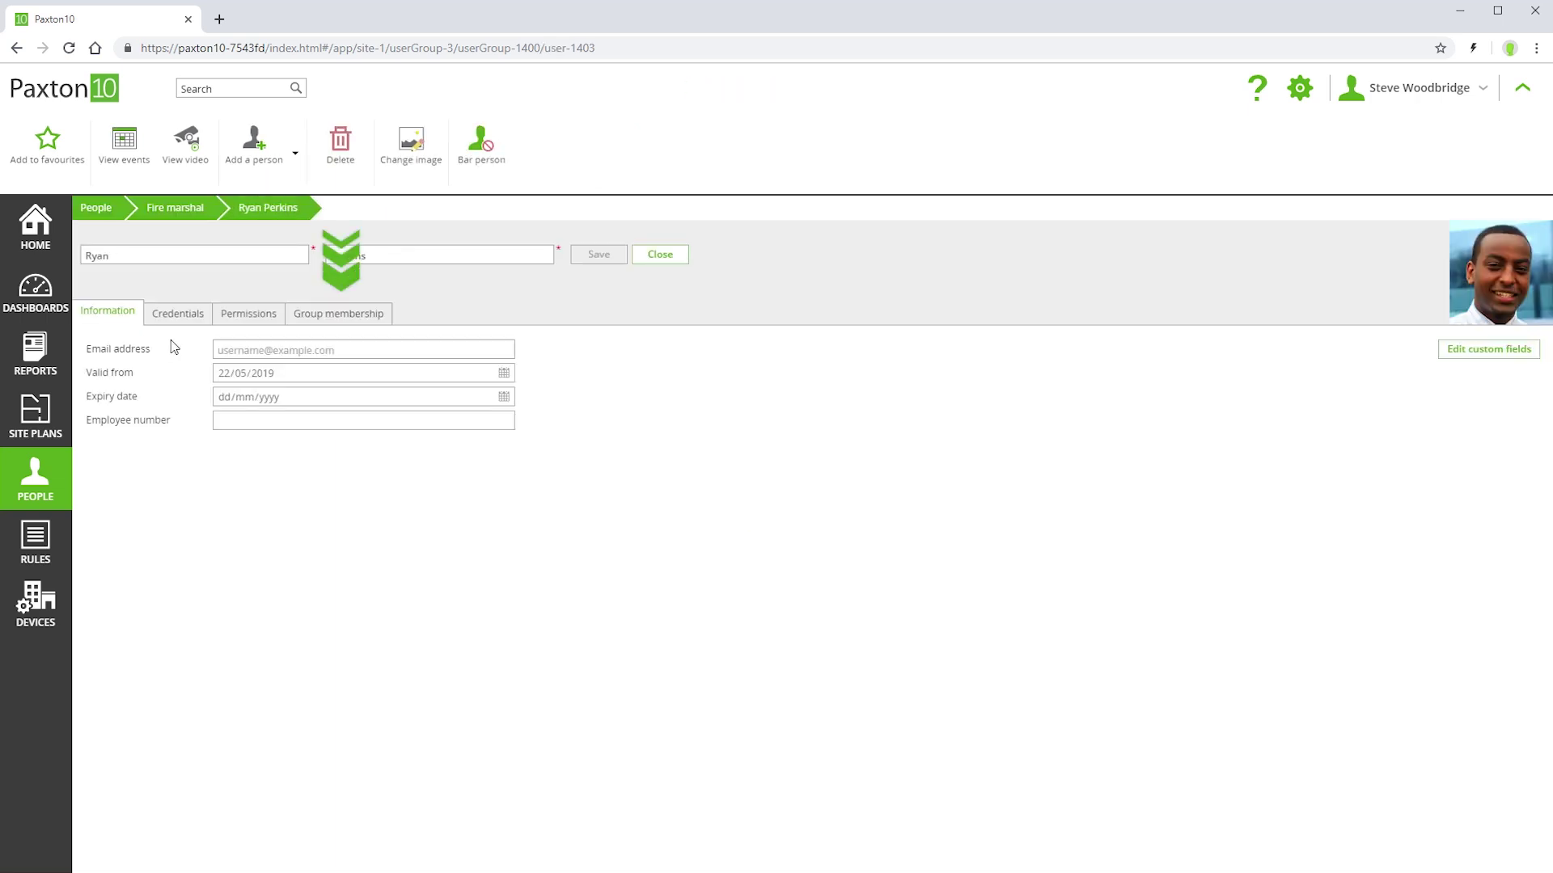
pyautogui.click(316, 318)
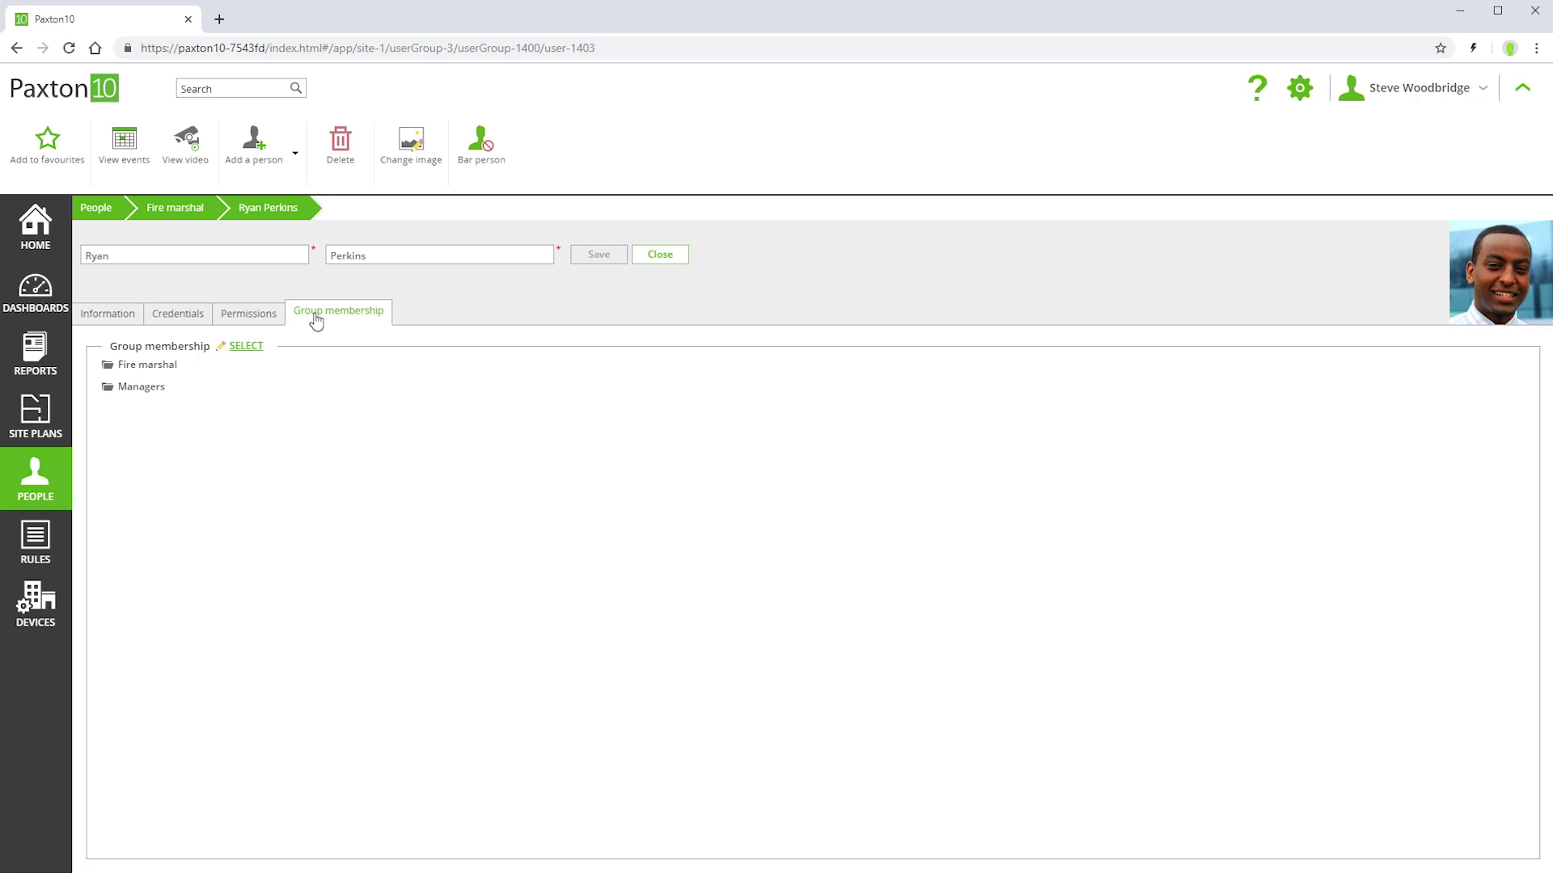
pyautogui.click(244, 317)
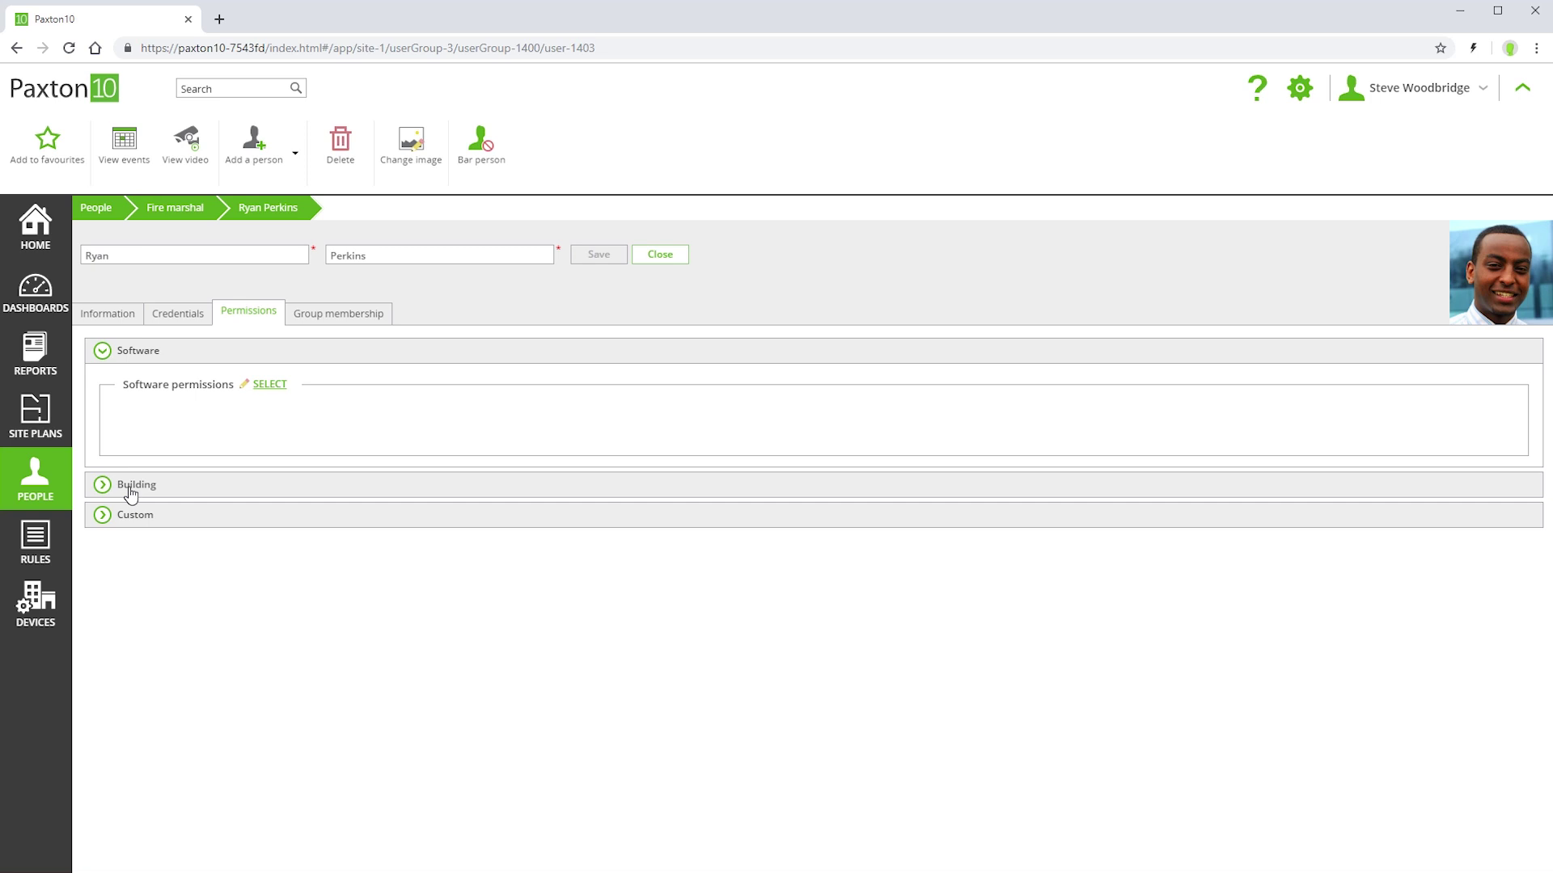
pyautogui.click(130, 489)
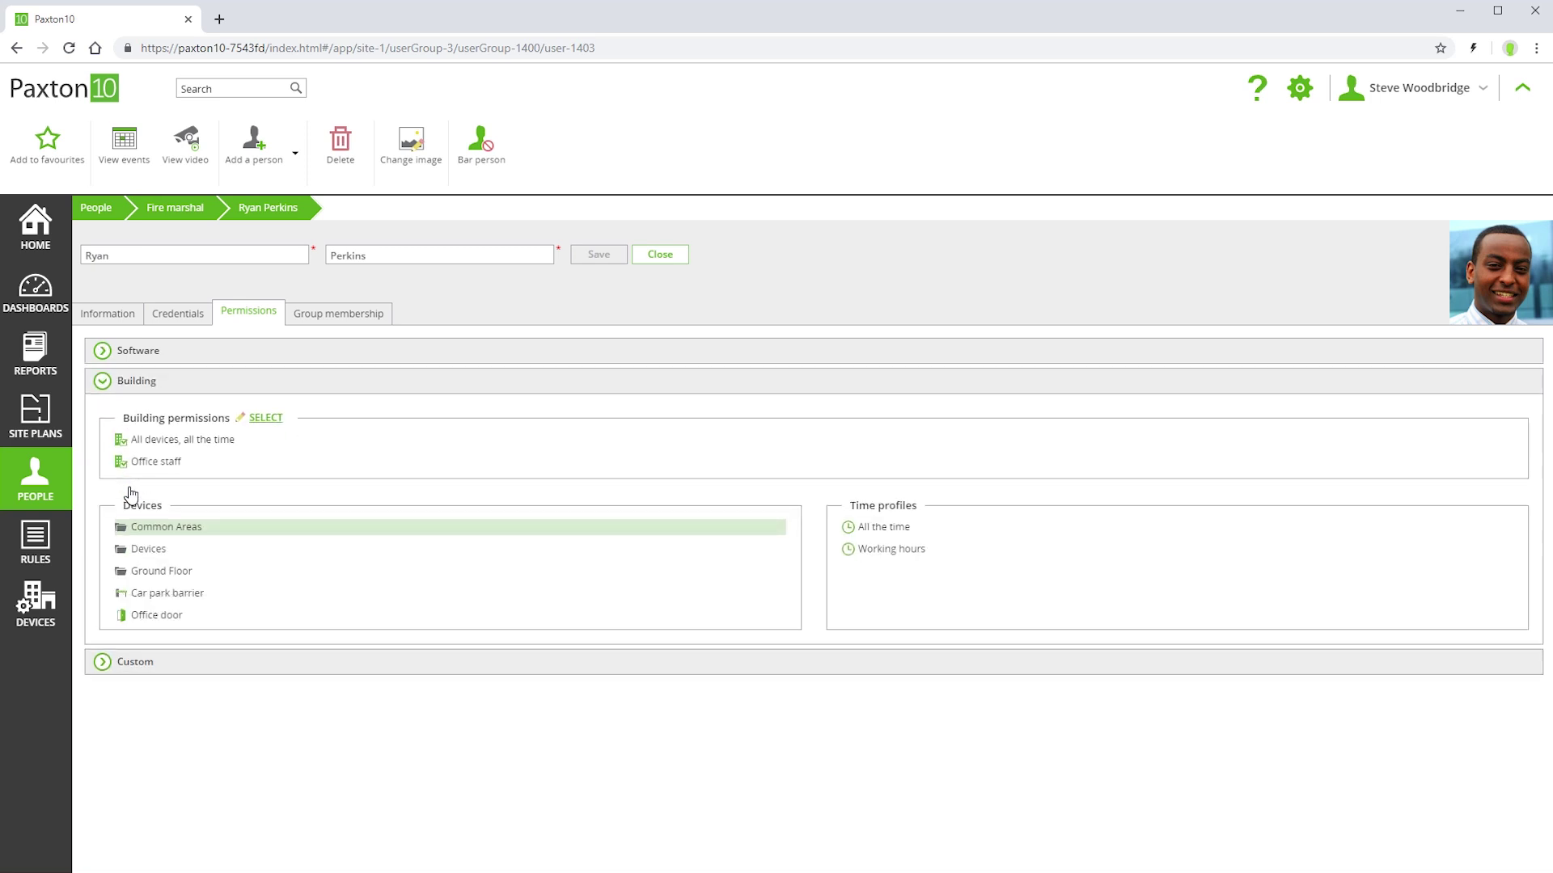
pyautogui.click(117, 212)
# - Bar a Production group member's access, save their record, and go back to People
pyautogui.doubleClick(448, 290)
pyautogui.doubleClick(448, 283)
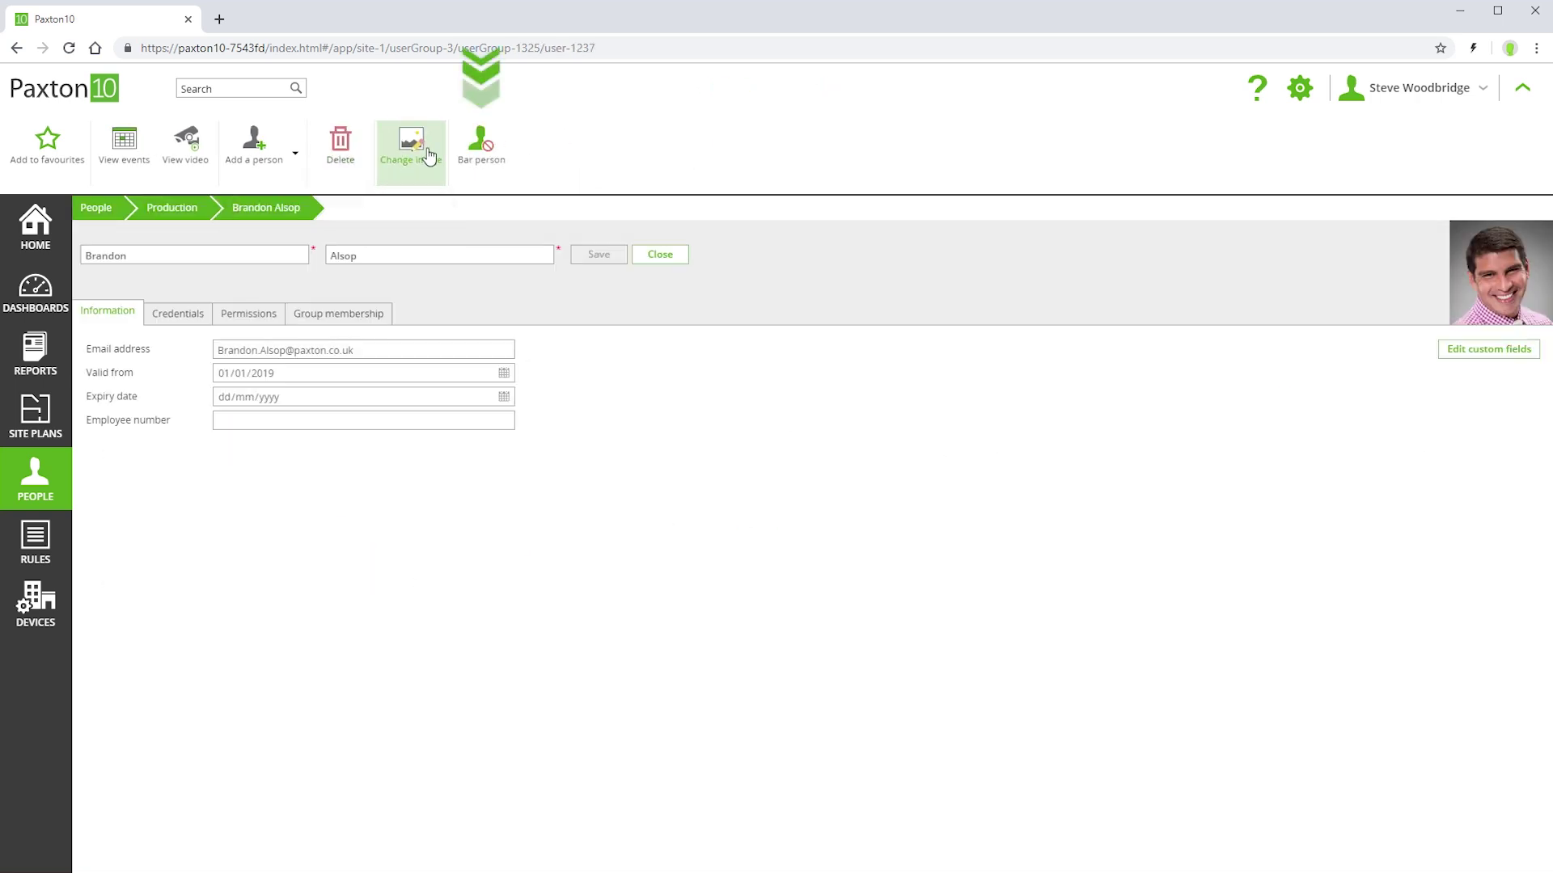
pyautogui.click(473, 152)
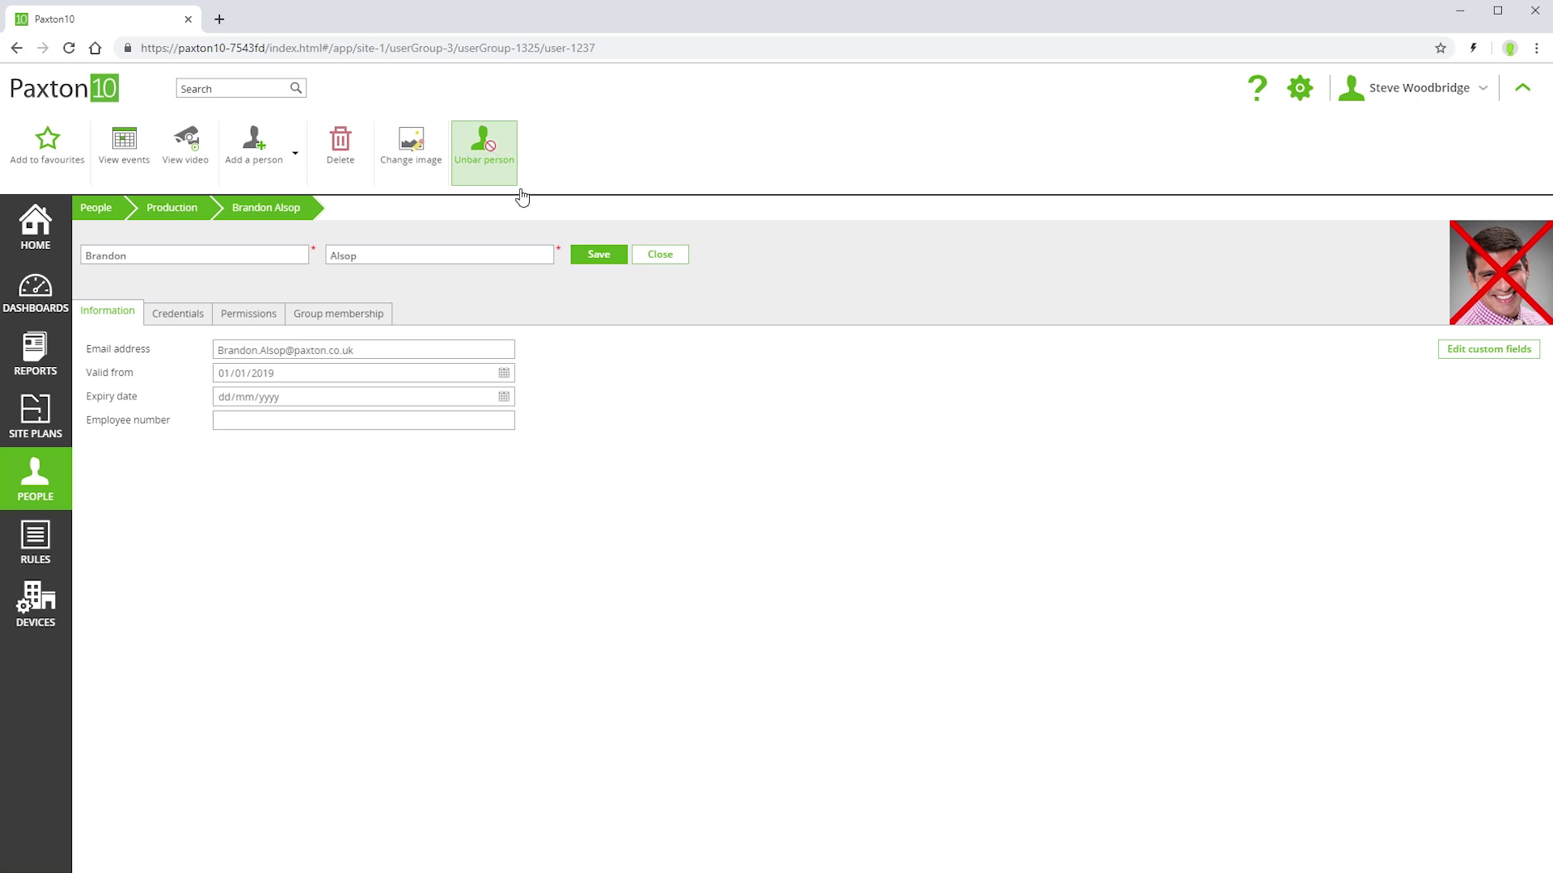
pyautogui.click(584, 266)
pyautogui.click(96, 209)
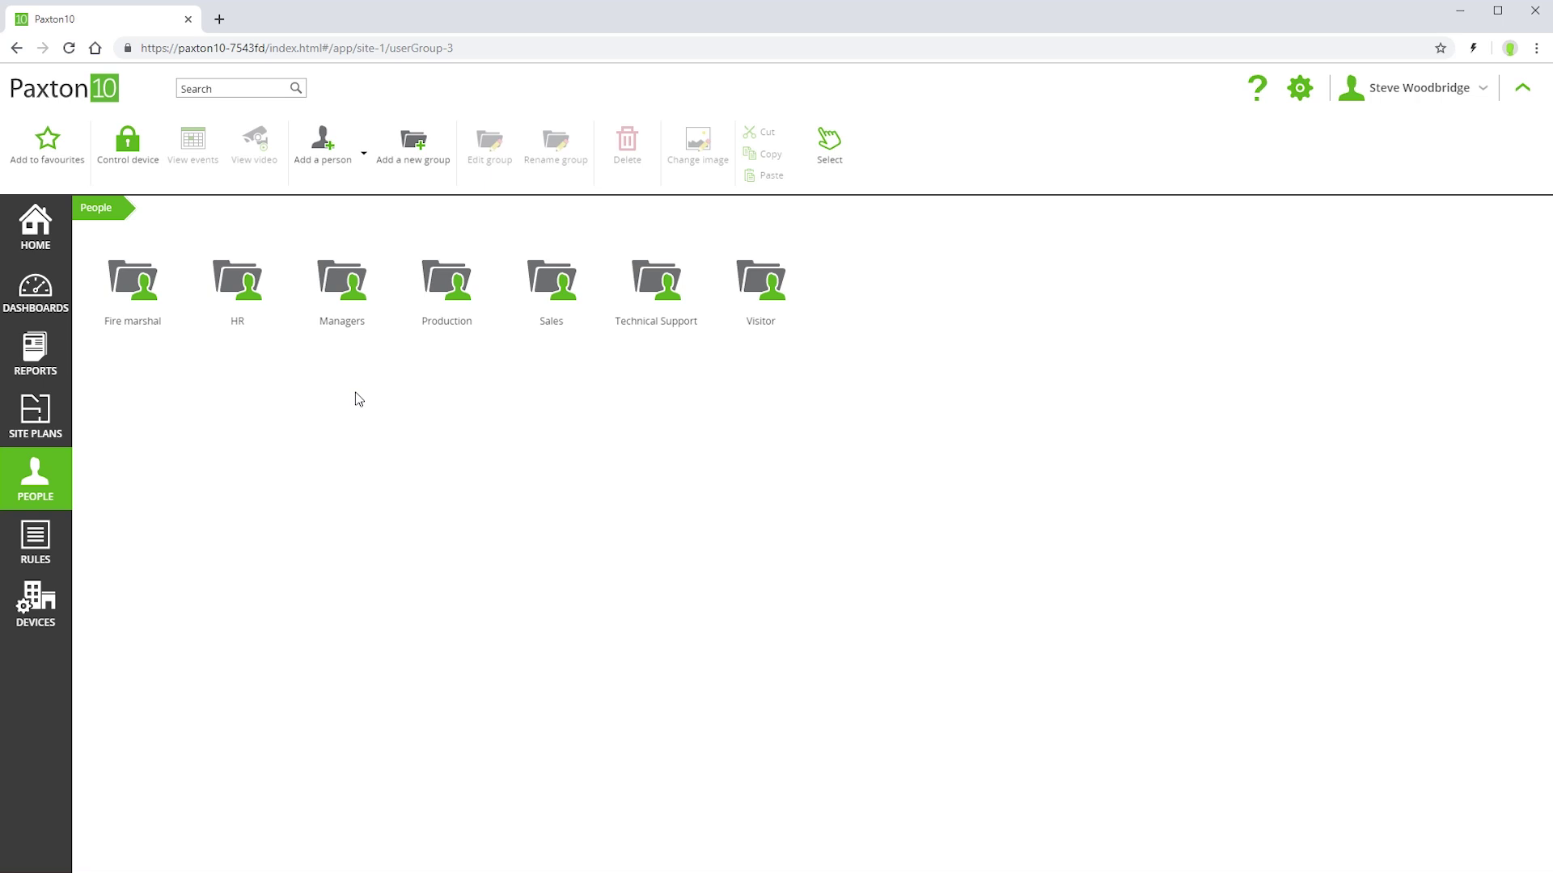
# - Assign the Office staff building permission to a Sales group member and save their record
pyautogui.doubleClick(549, 282)
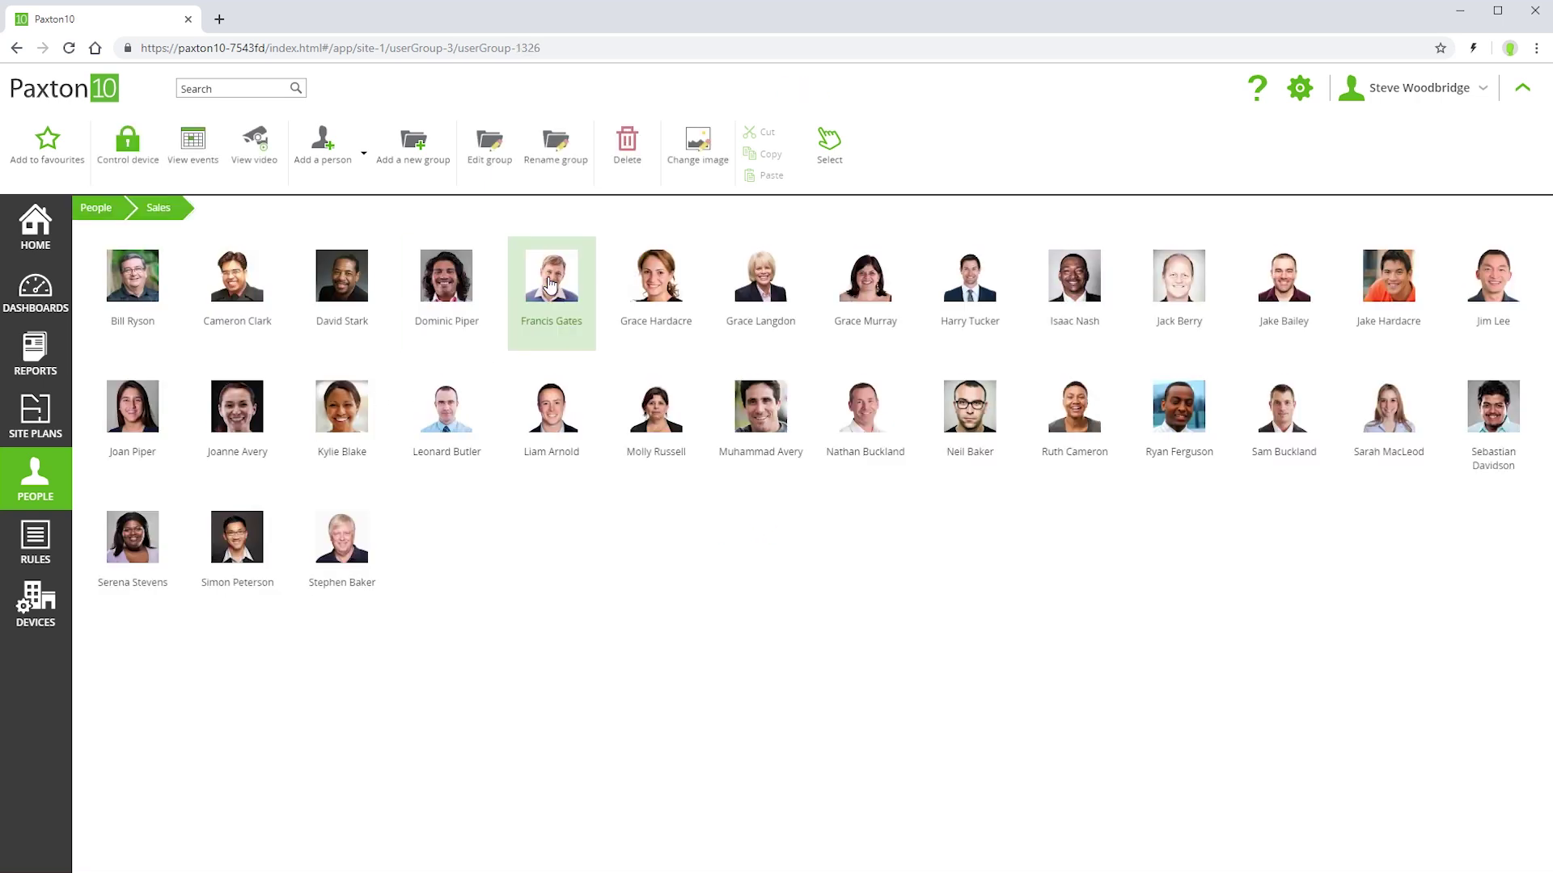
pyautogui.doubleClick(549, 414)
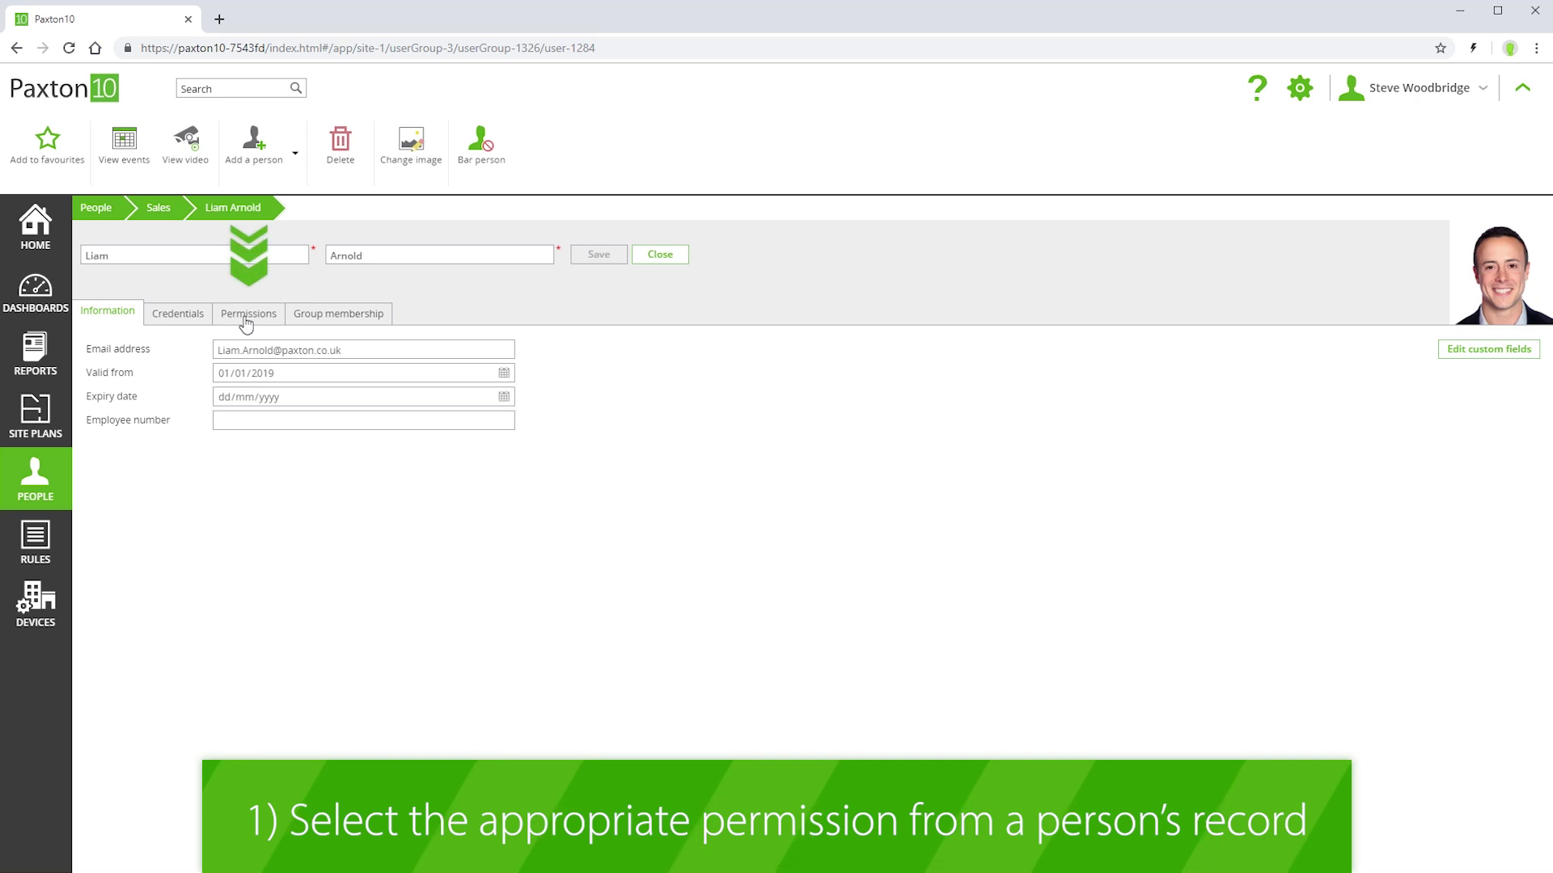
pyautogui.click(247, 314)
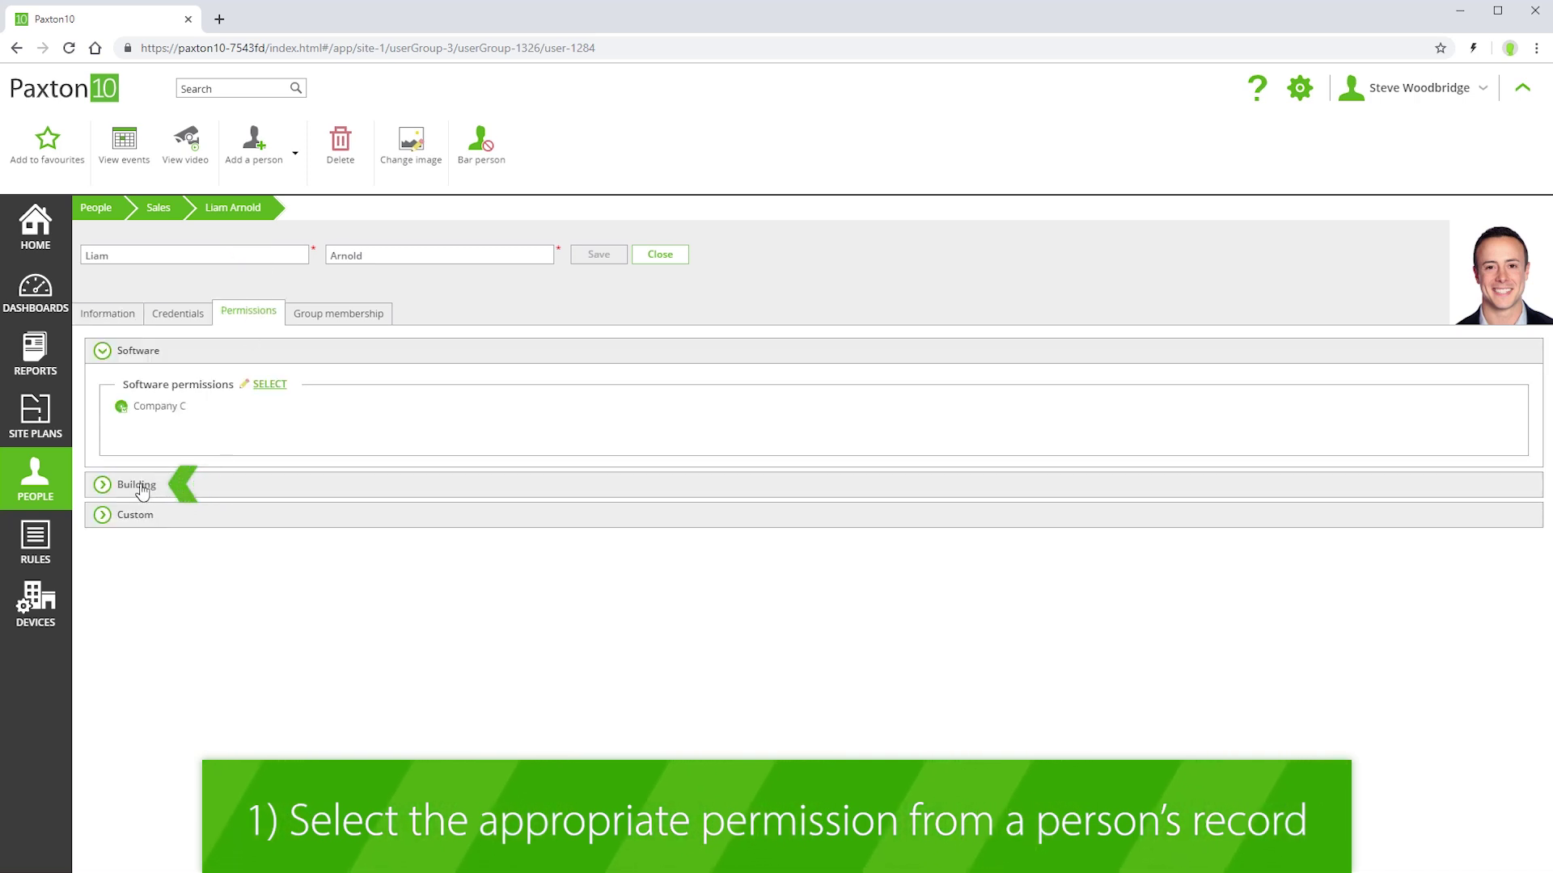
pyautogui.click(138, 486)
pyautogui.click(267, 419)
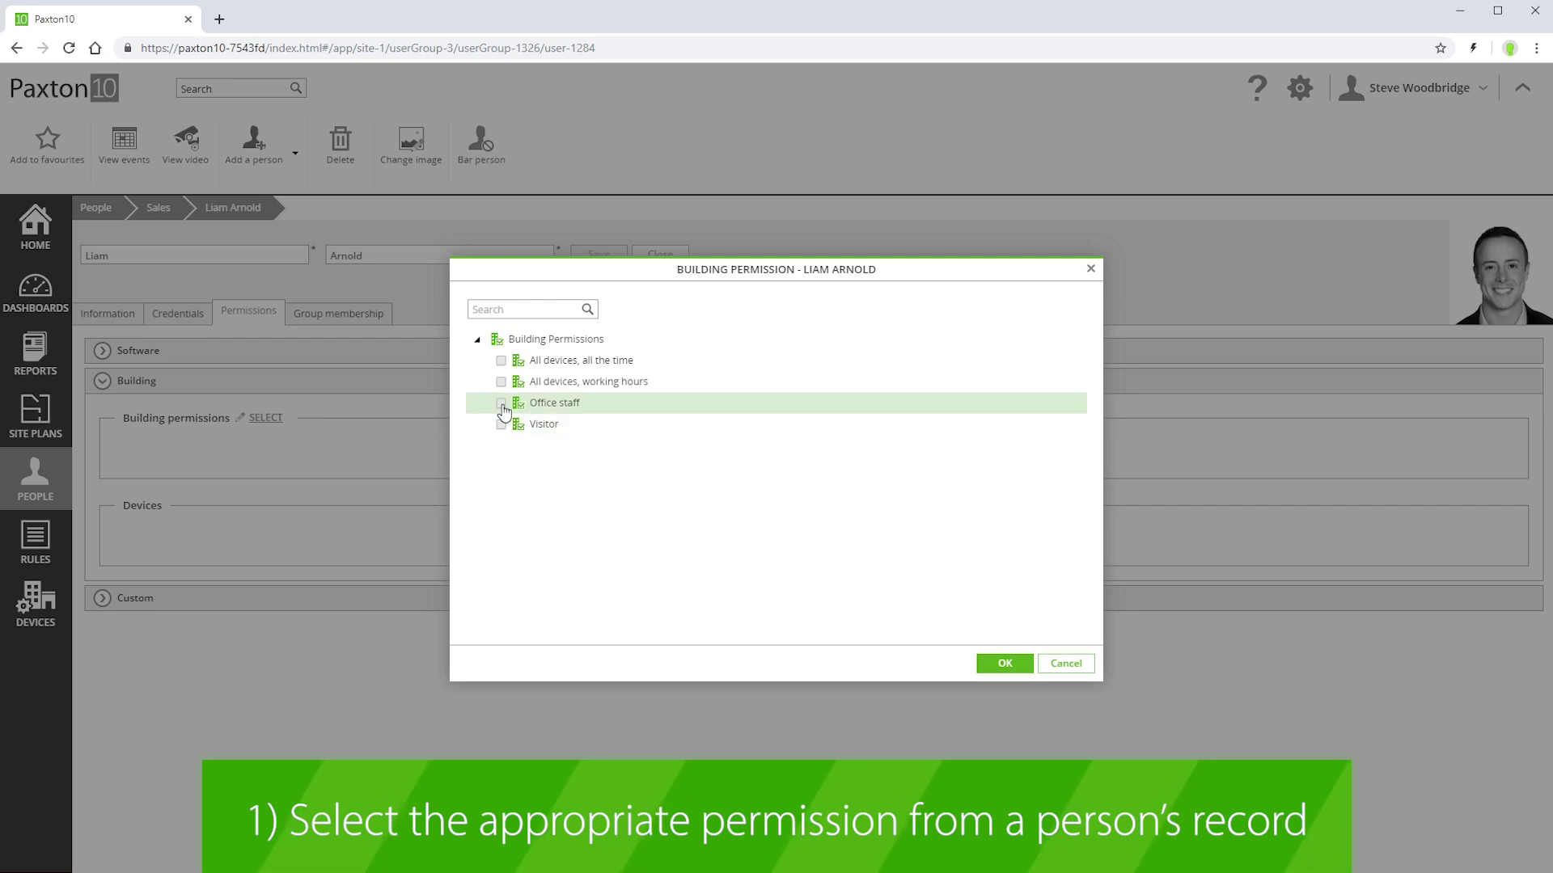
pyautogui.click(1004, 665)
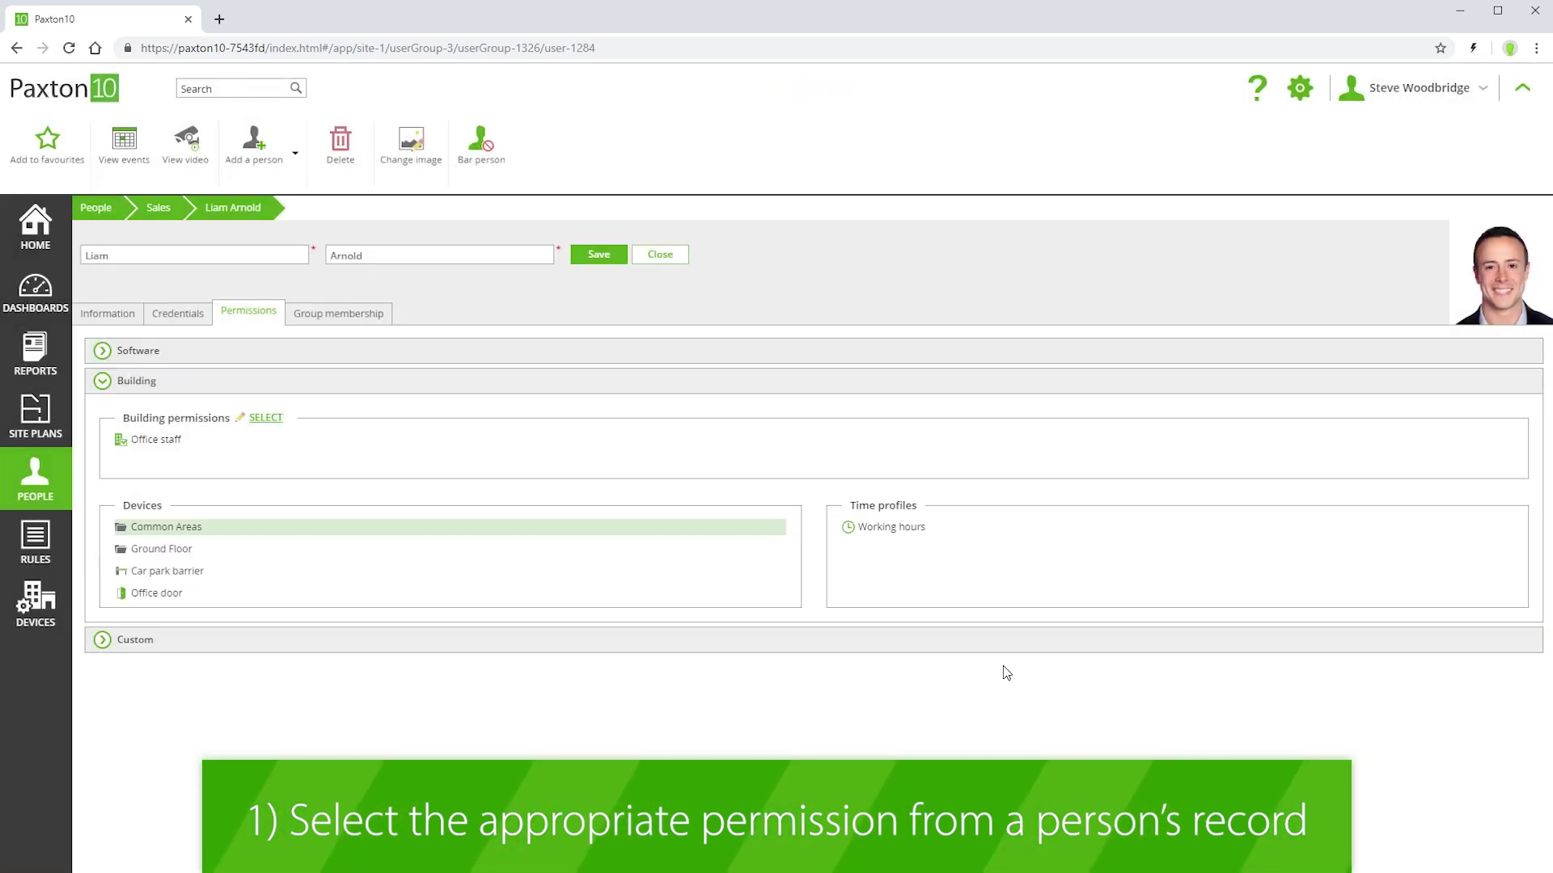
pyautogui.click(599, 256)
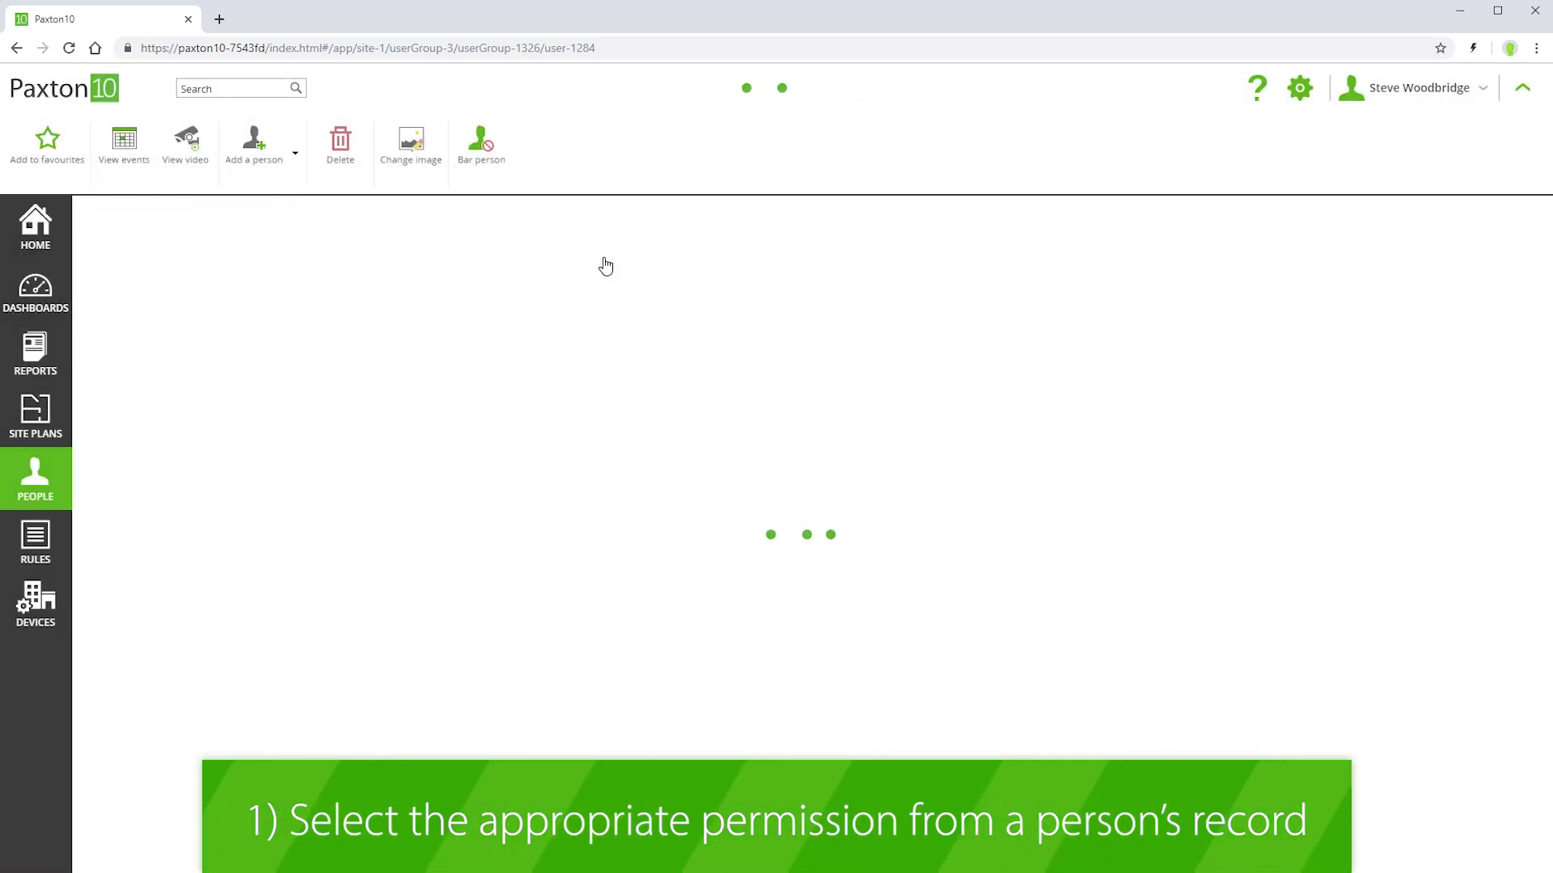
pyautogui.click(91, 212)
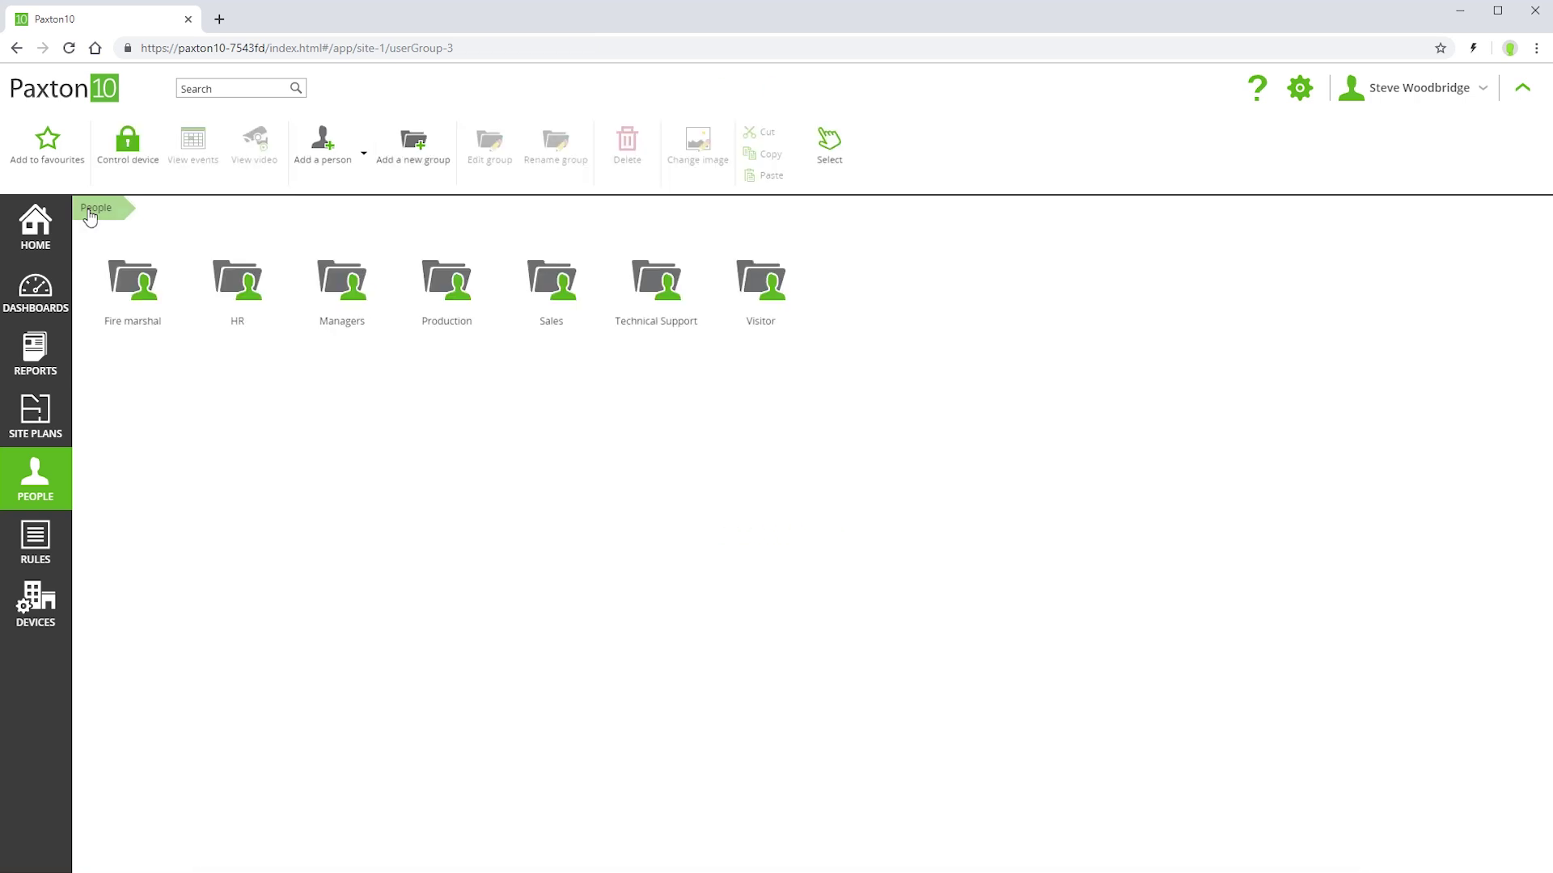
# - Open the Office staff permission under Rules > Building Permissions
pyautogui.click(41, 547)
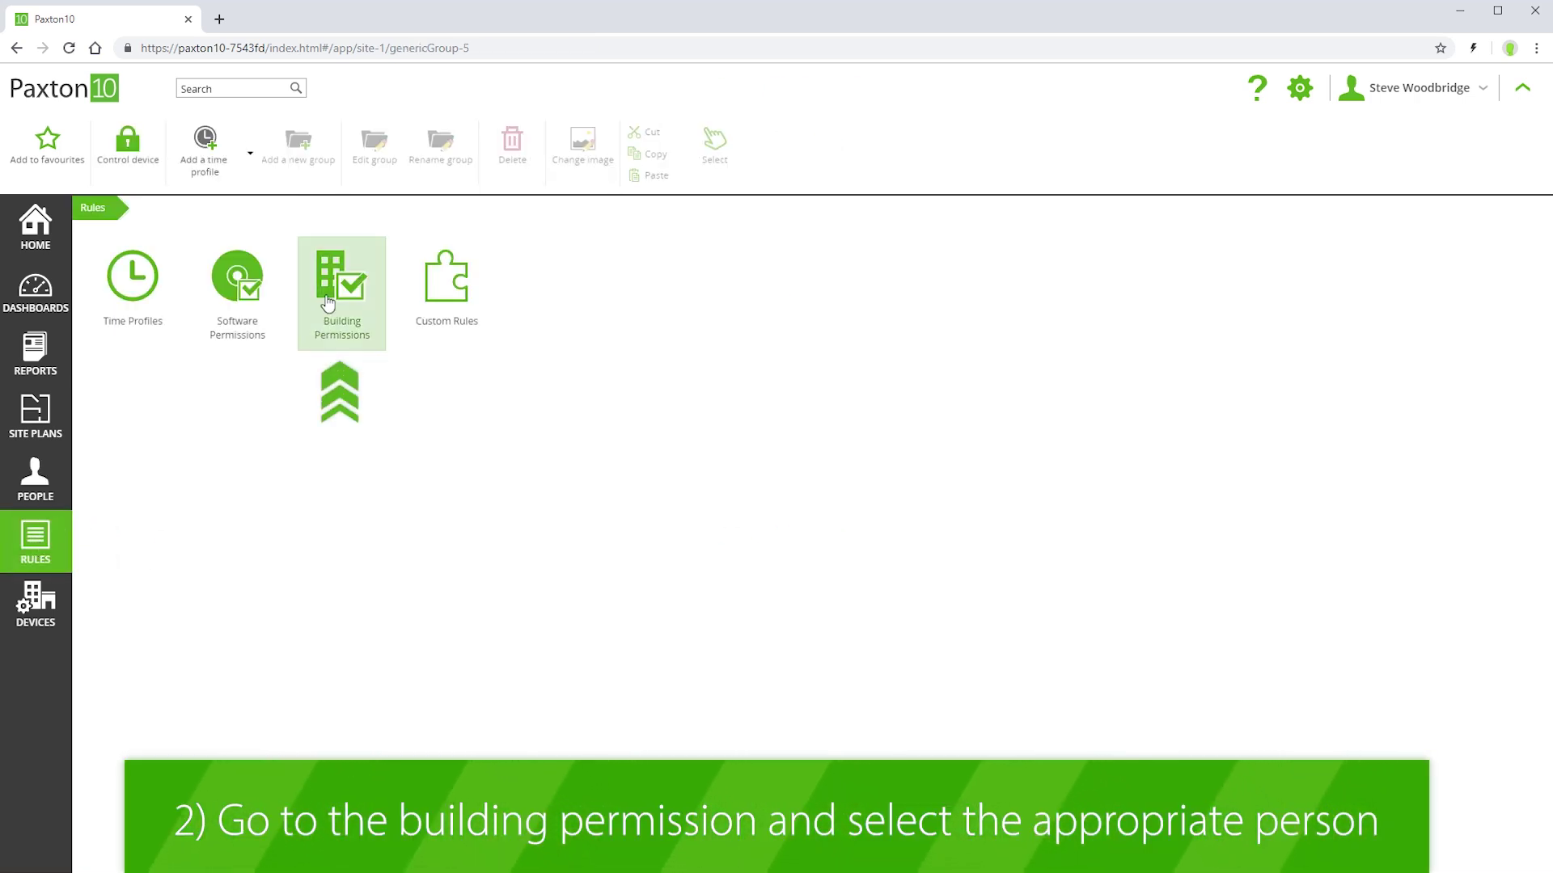
pyautogui.click(330, 324)
pyautogui.click(339, 315)
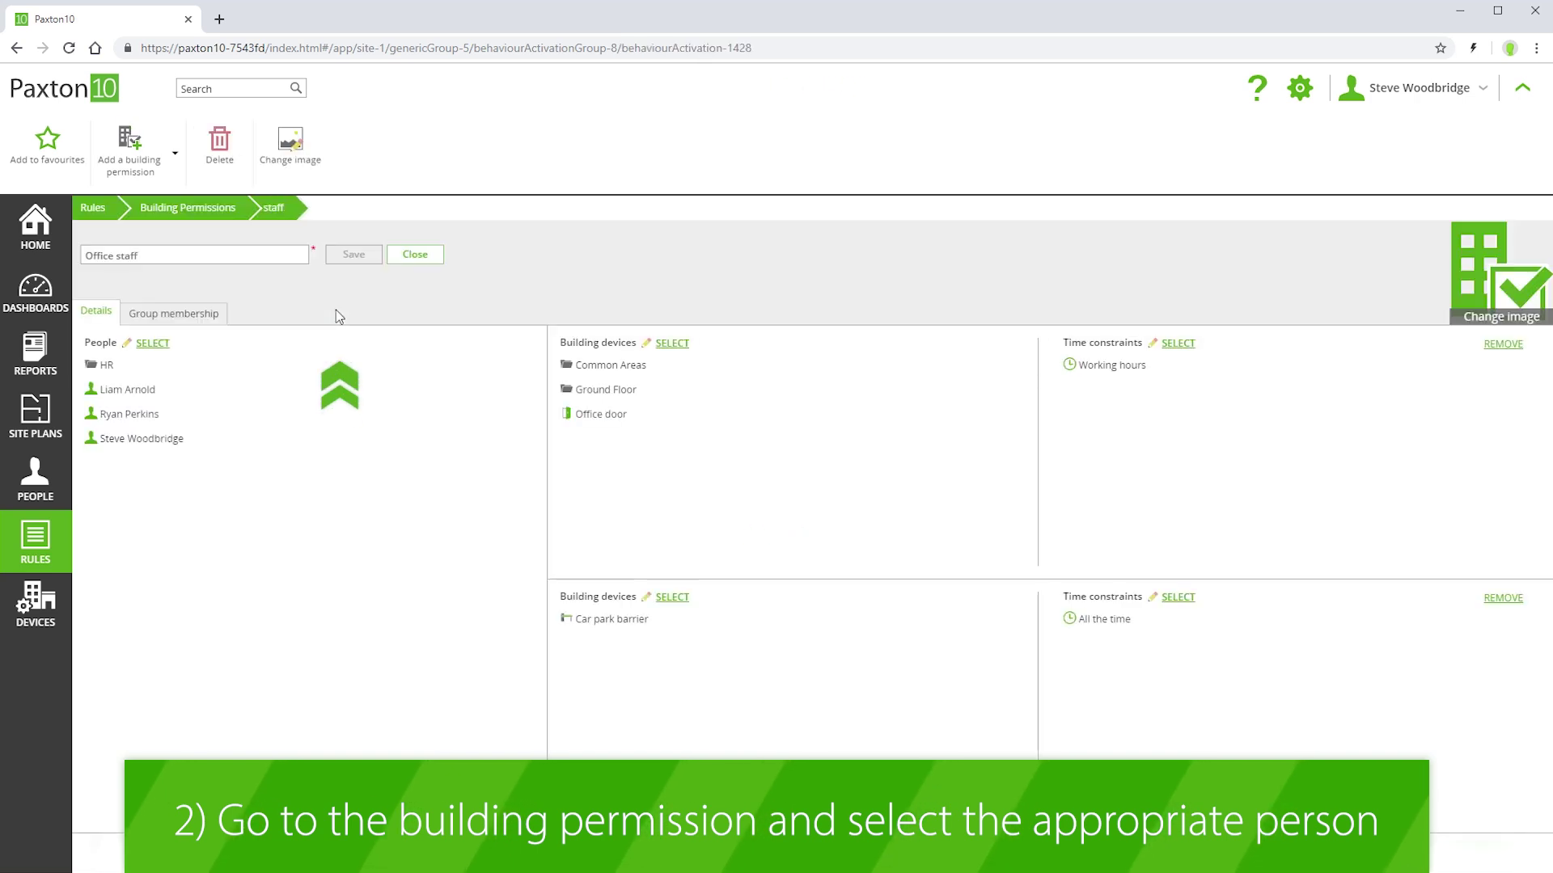
# - Add two Sales group members to Office staff, save it, and return to the People groups
pyautogui.click(153, 343)
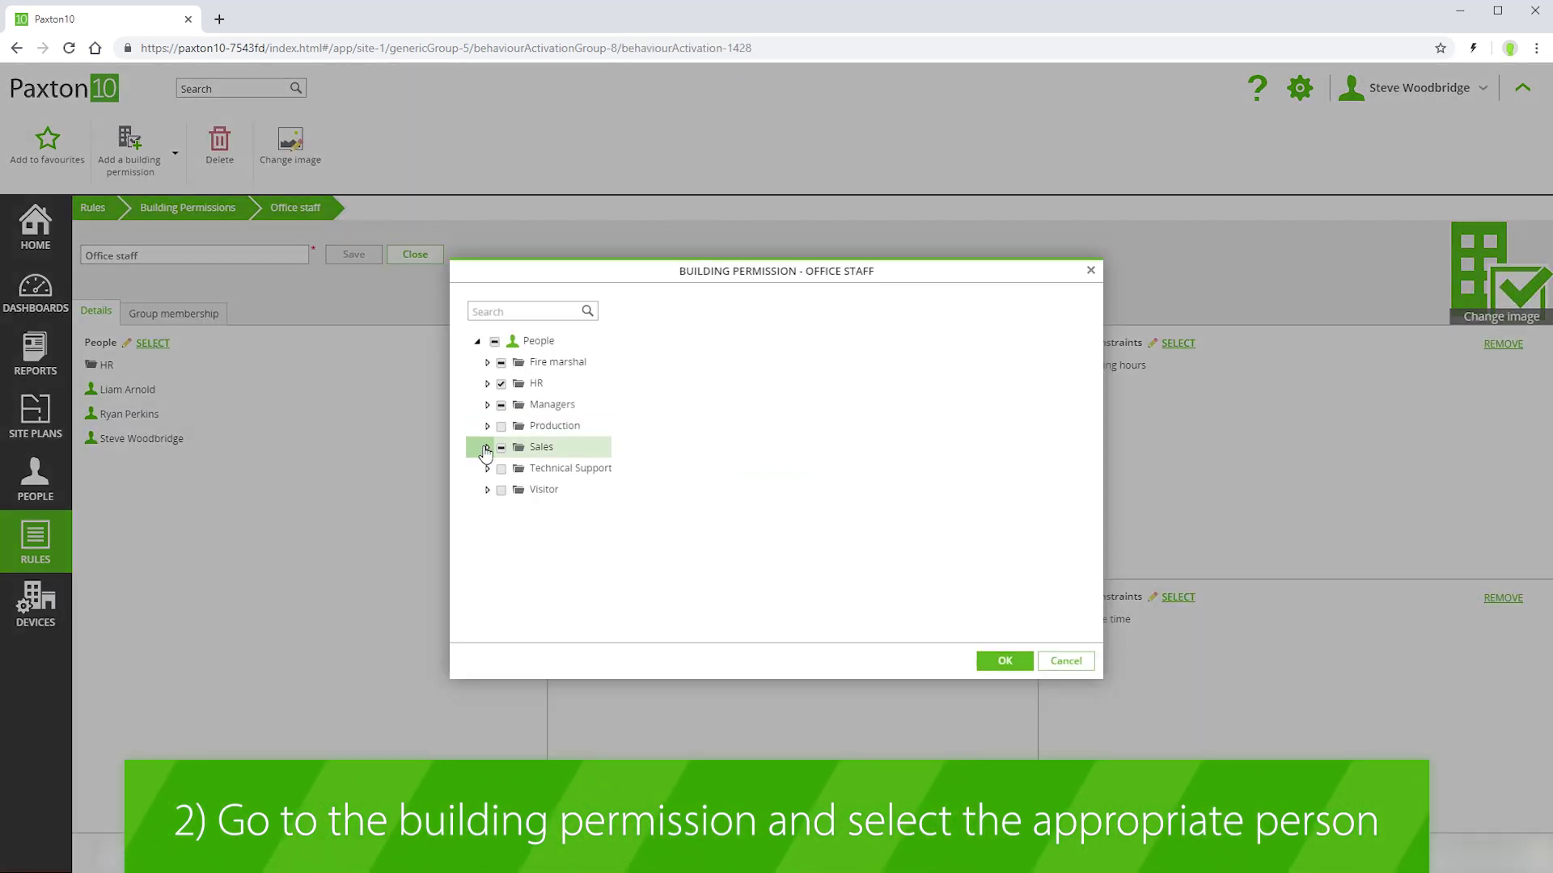
pyautogui.click(486, 447)
pyautogui.click(512, 596)
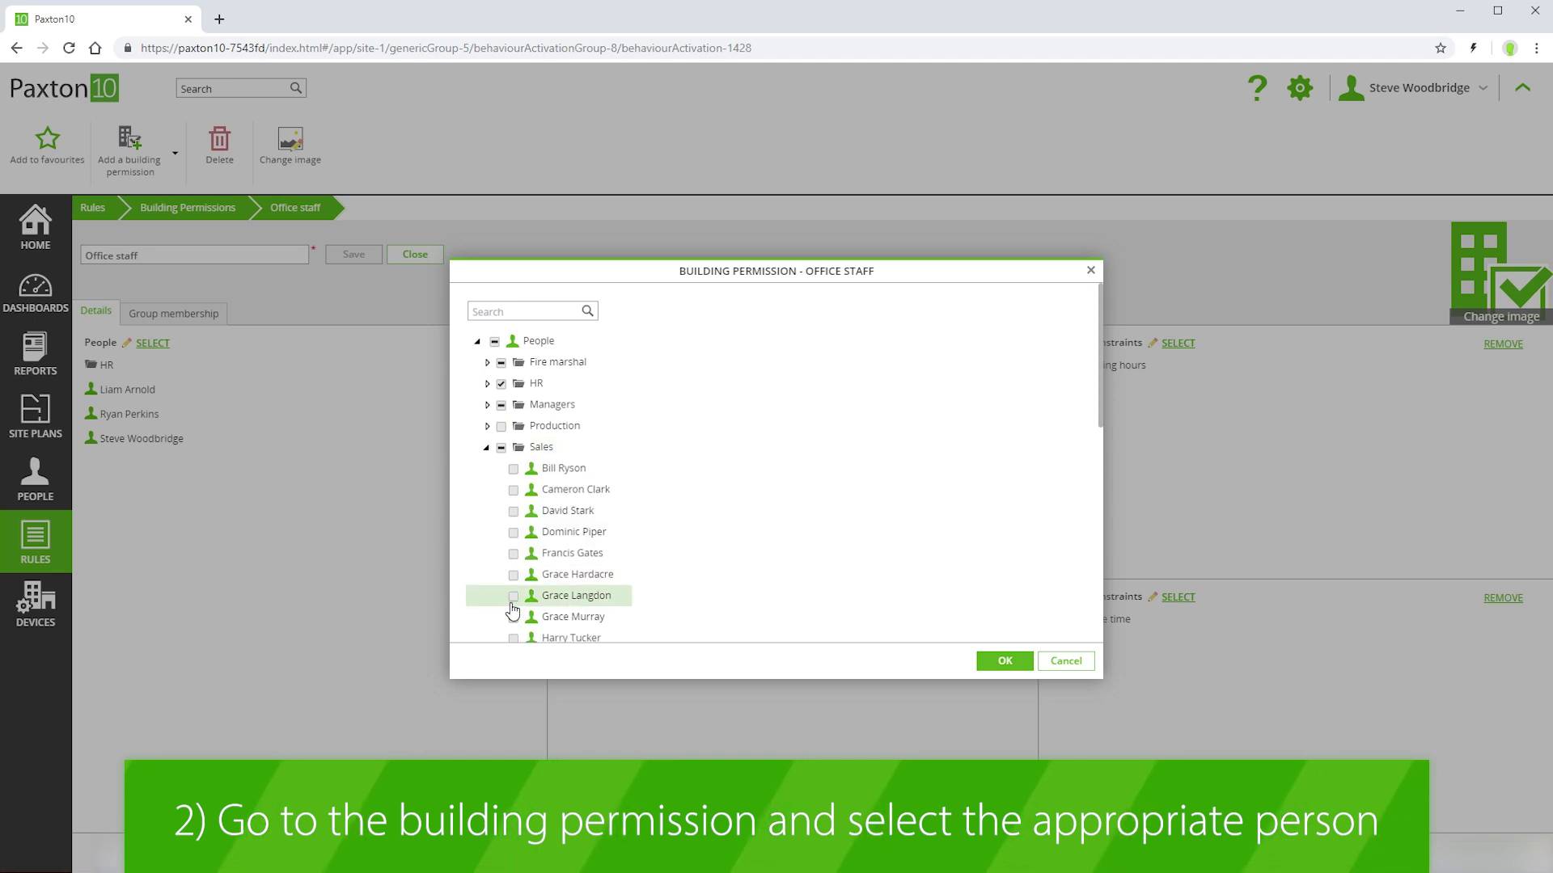
pyautogui.click(512, 620)
pyautogui.click(1004, 660)
pyautogui.click(355, 255)
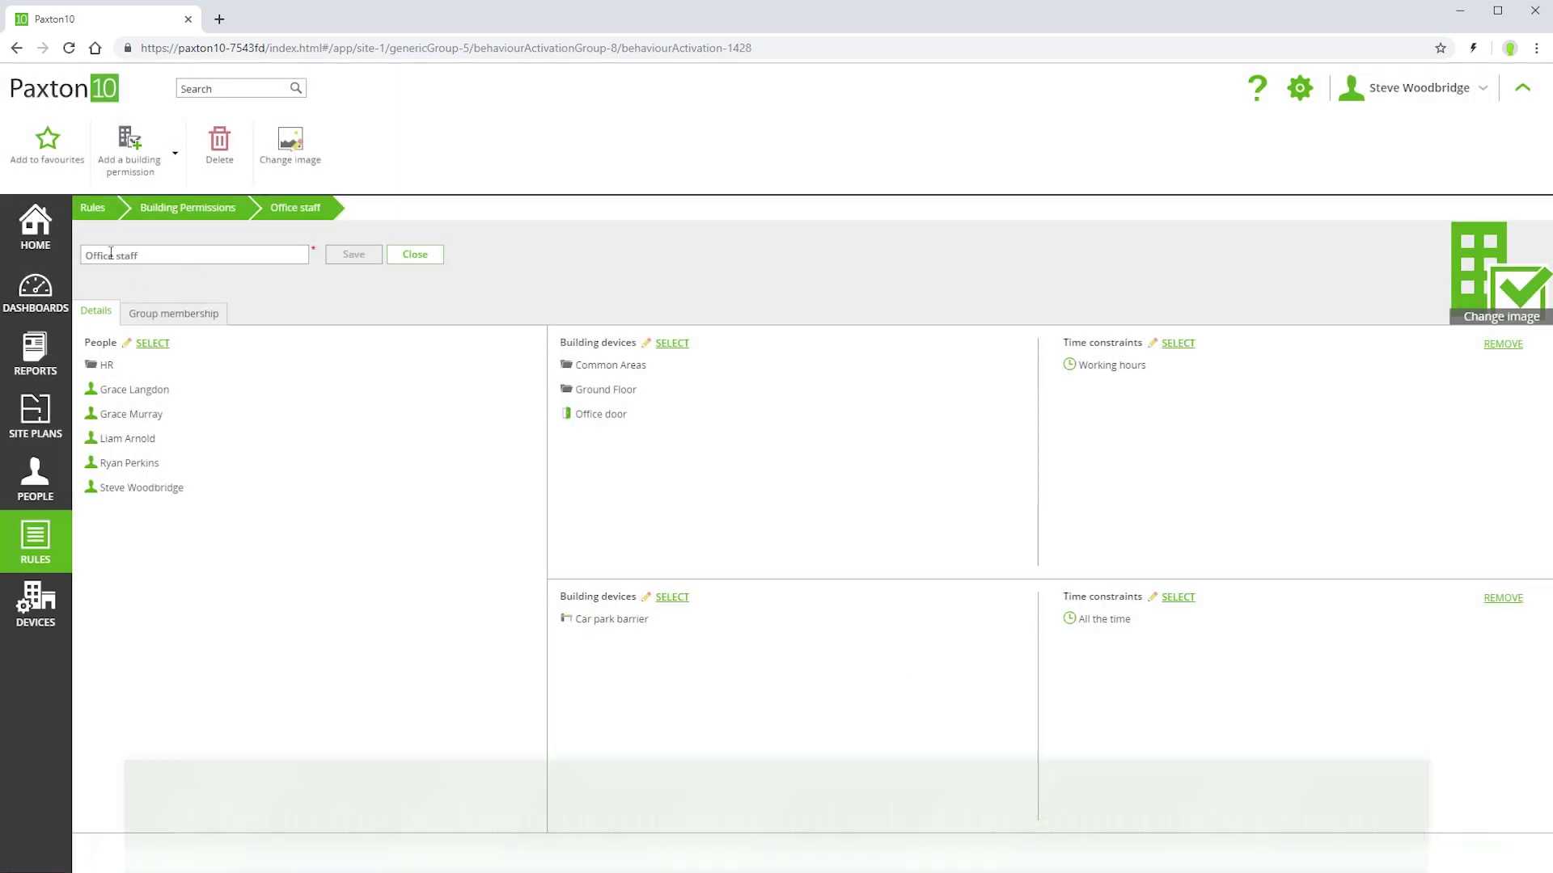
pyautogui.click(88, 214)
pyautogui.click(28, 469)
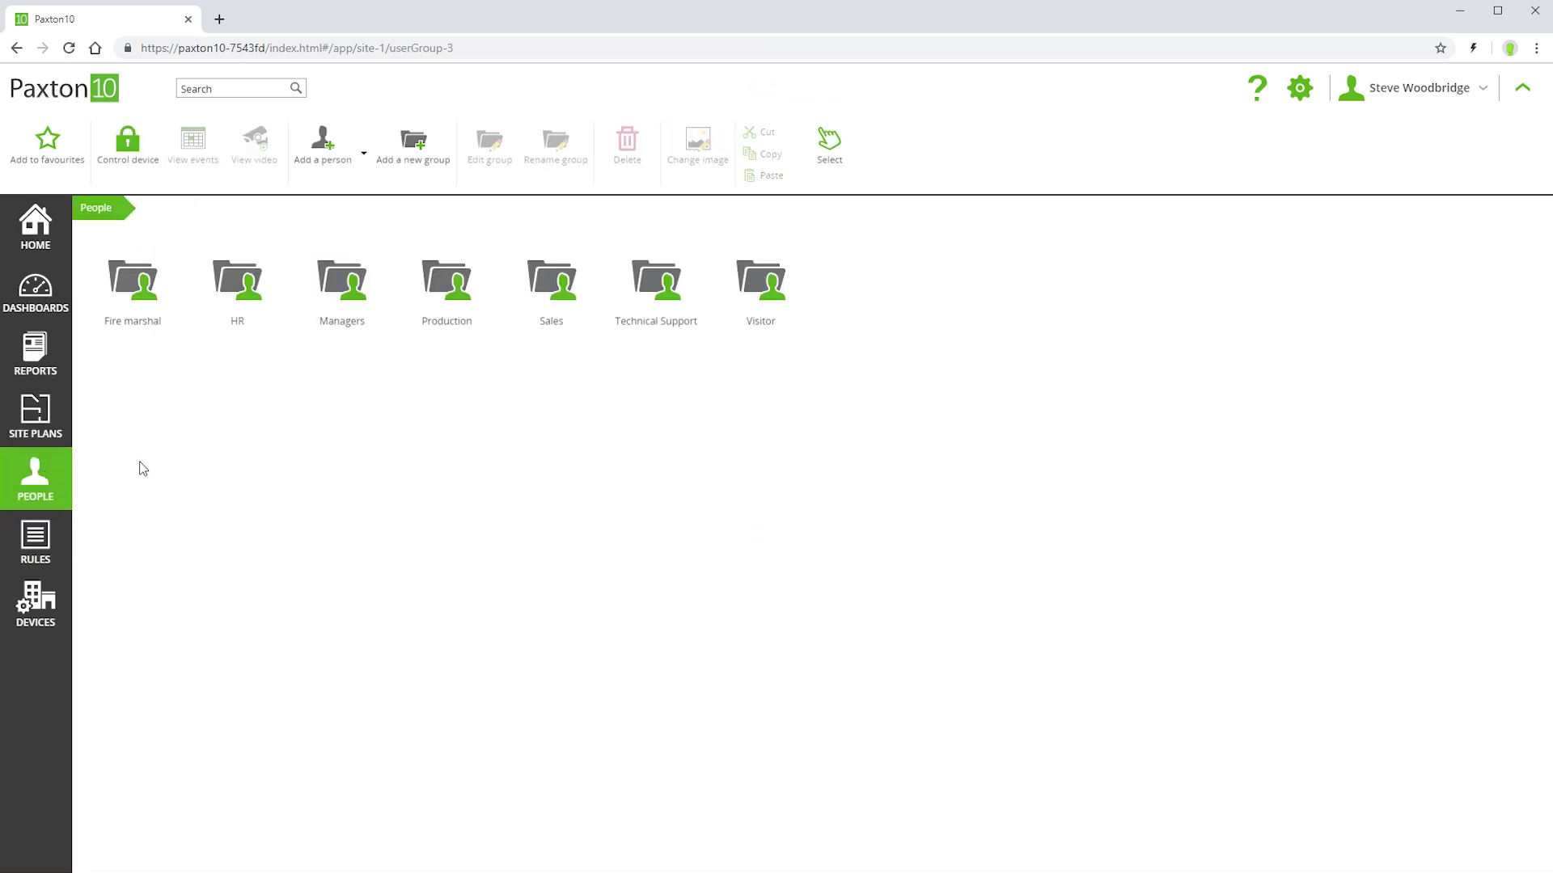
# - Show a Managers member's Building permissions: All devices, all the time and Office staff
pyautogui.click(331, 281)
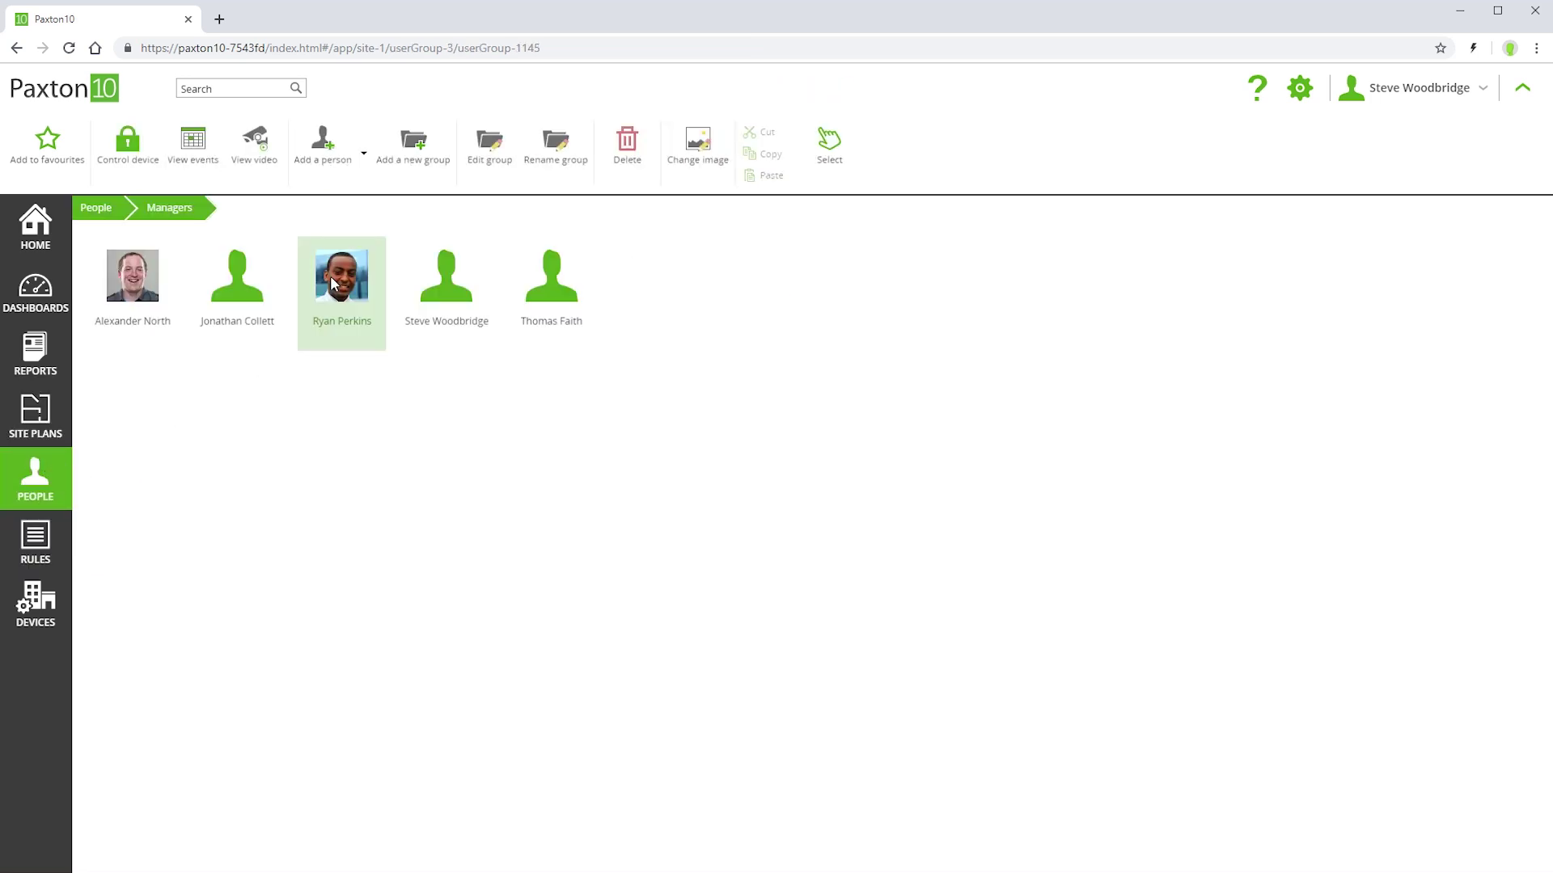
pyautogui.click(332, 281)
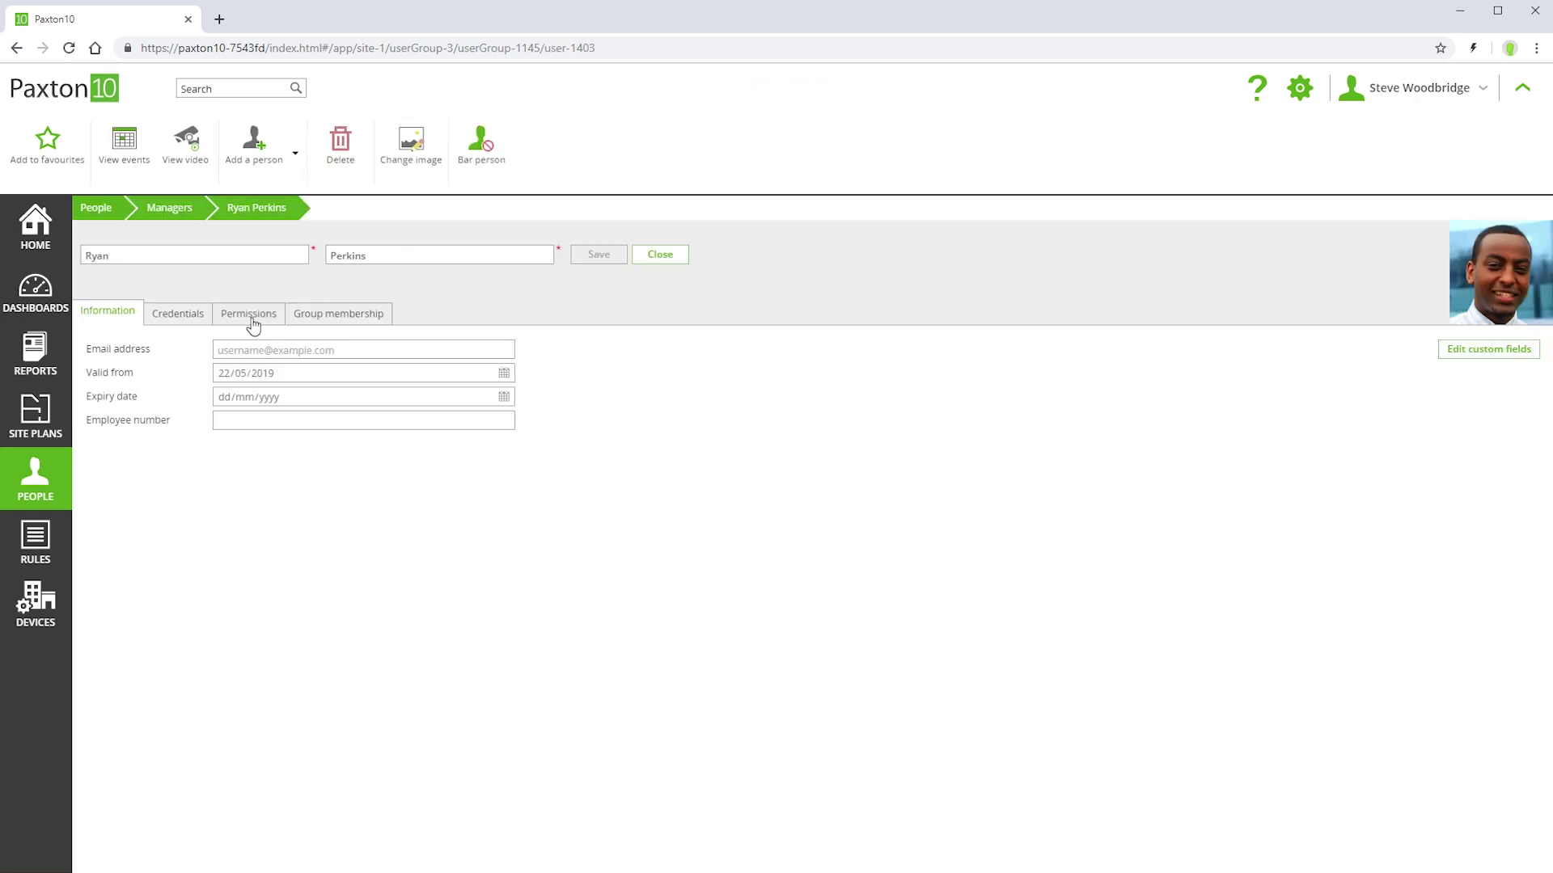
pyautogui.click(249, 314)
pyautogui.click(115, 483)
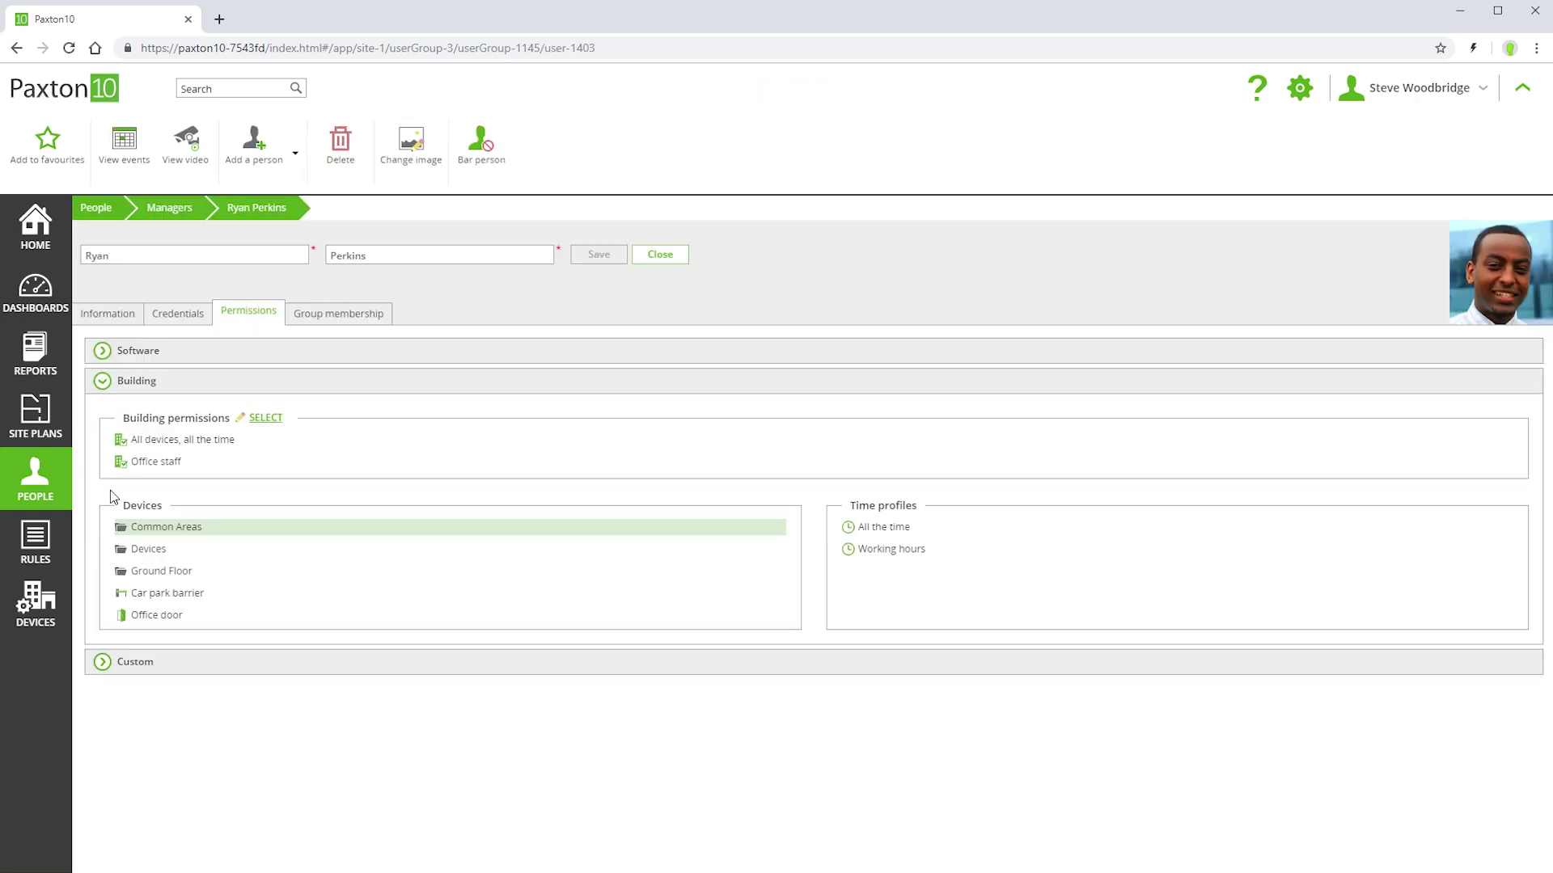